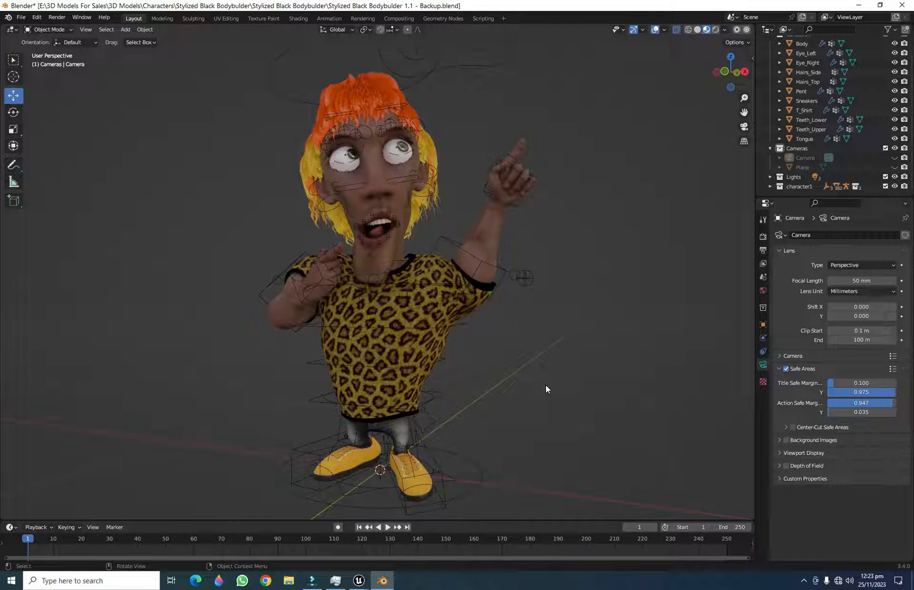
middle_drag(568, 412, 393, 424)
middle_drag(605, 404, 526, 382)
scroll(520, 355, down, 4)
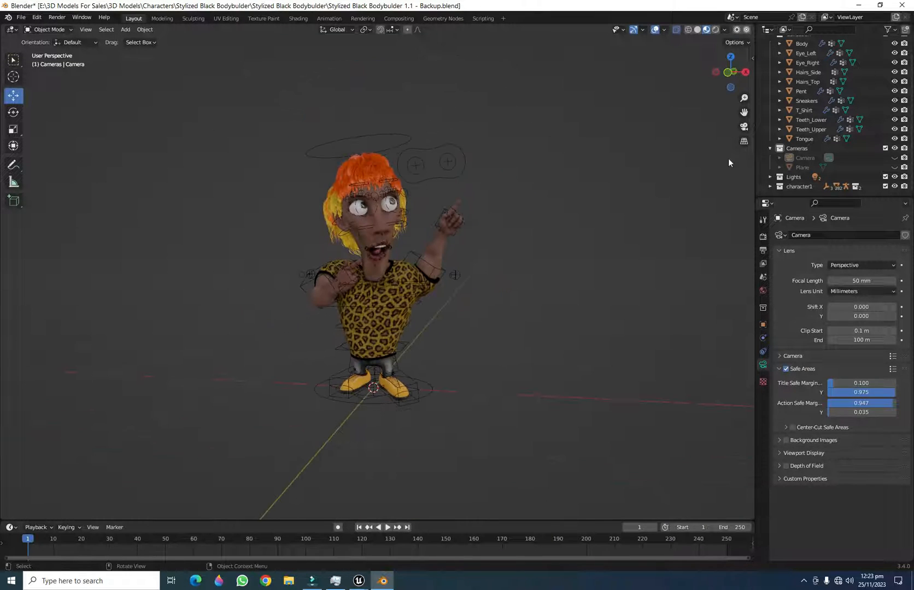
scroll(425, 283, up, 3)
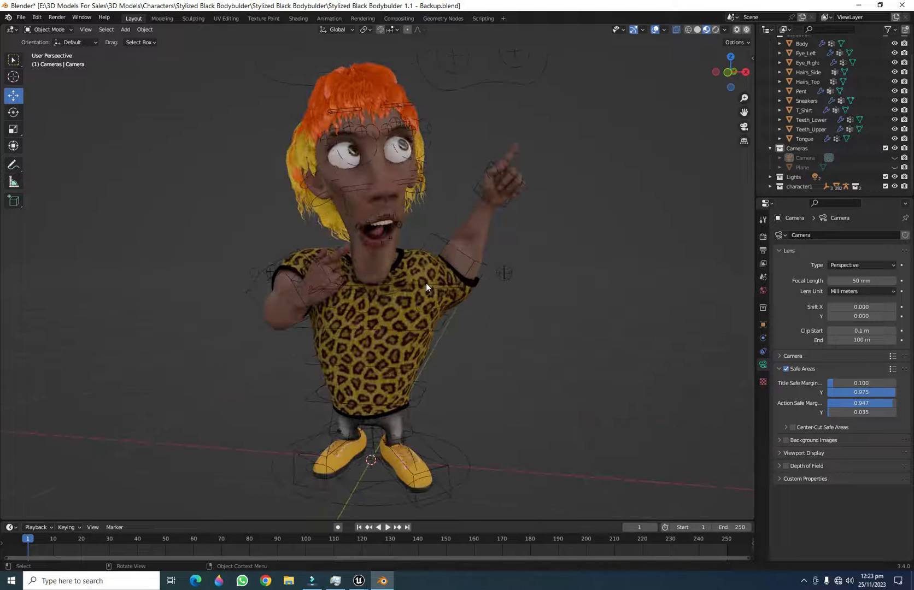
middle_drag(465, 304, 496, 331)
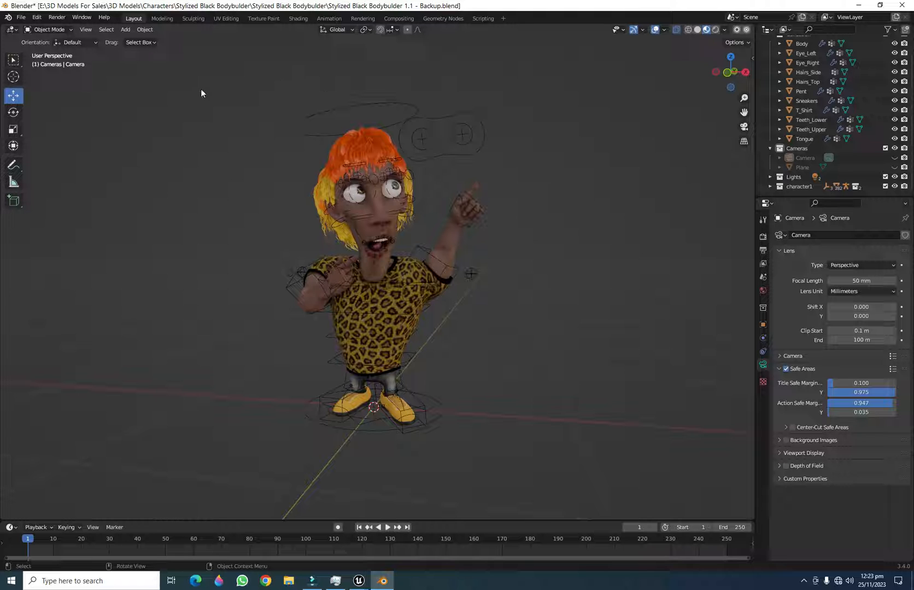
Put the character rig in Pose Mode and clear all transforms on every bone
click(426, 113)
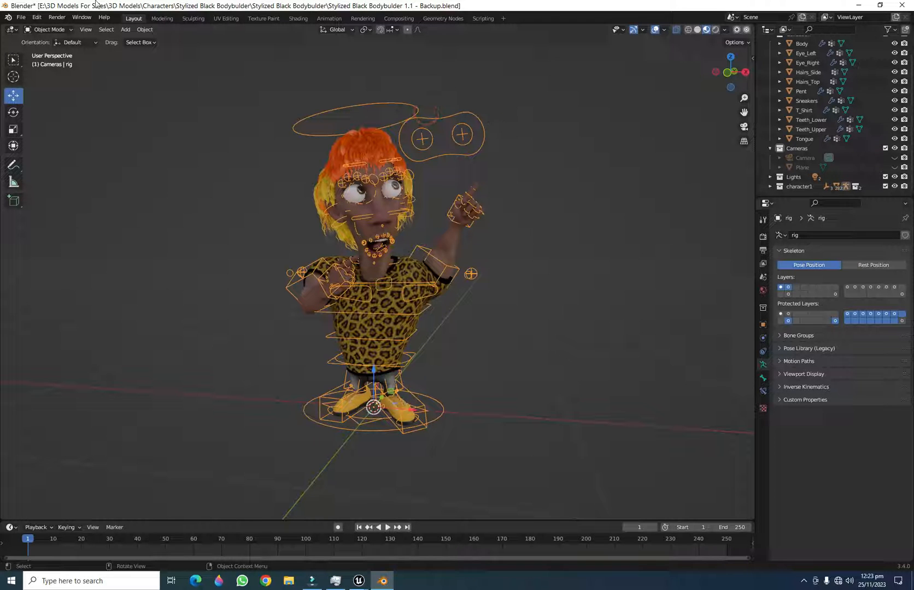
click(48, 29)
click(52, 59)
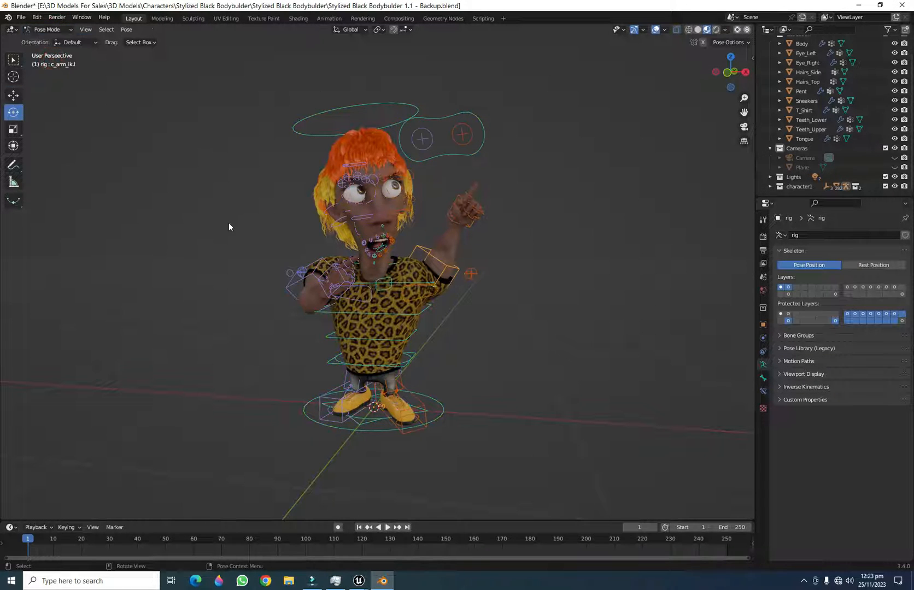
key(a)
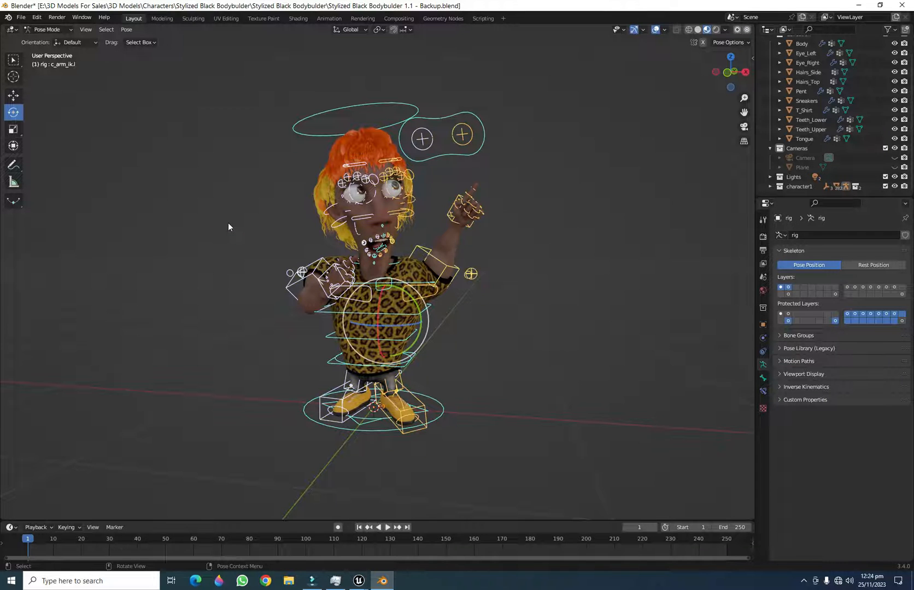
click(127, 30)
mouse_move(152, 50)
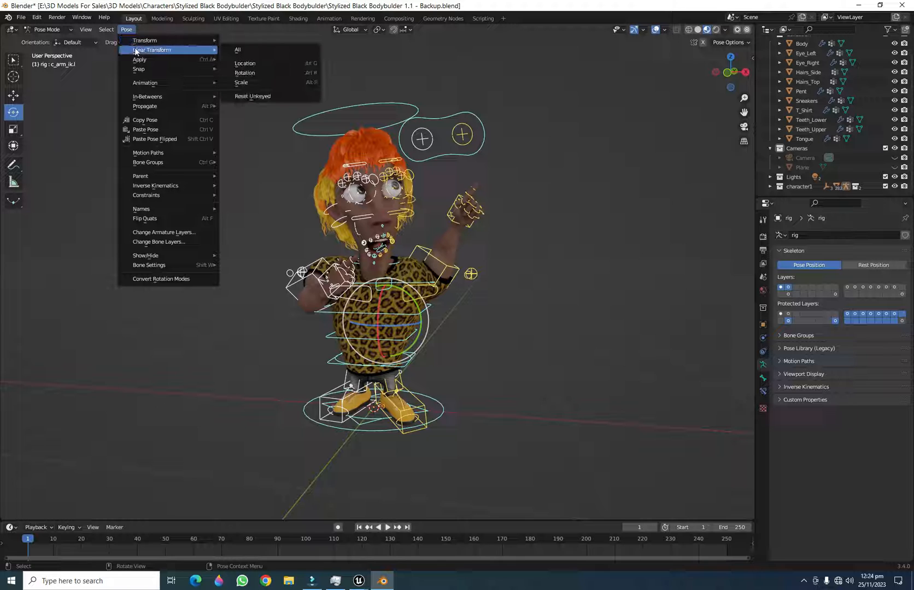
click(275, 49)
click(559, 246)
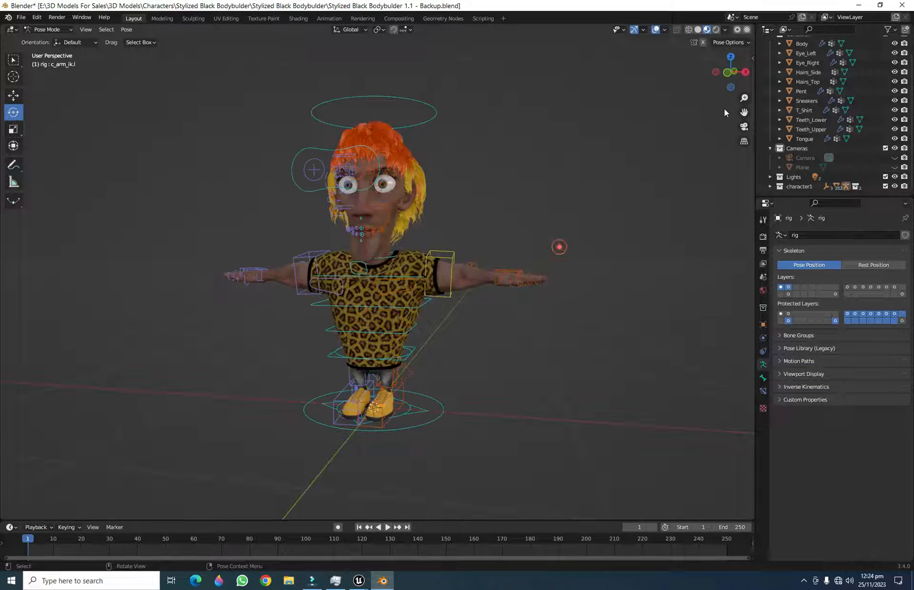
View the character from the front, return to Object Mode and reselect the rig
click(726, 73)
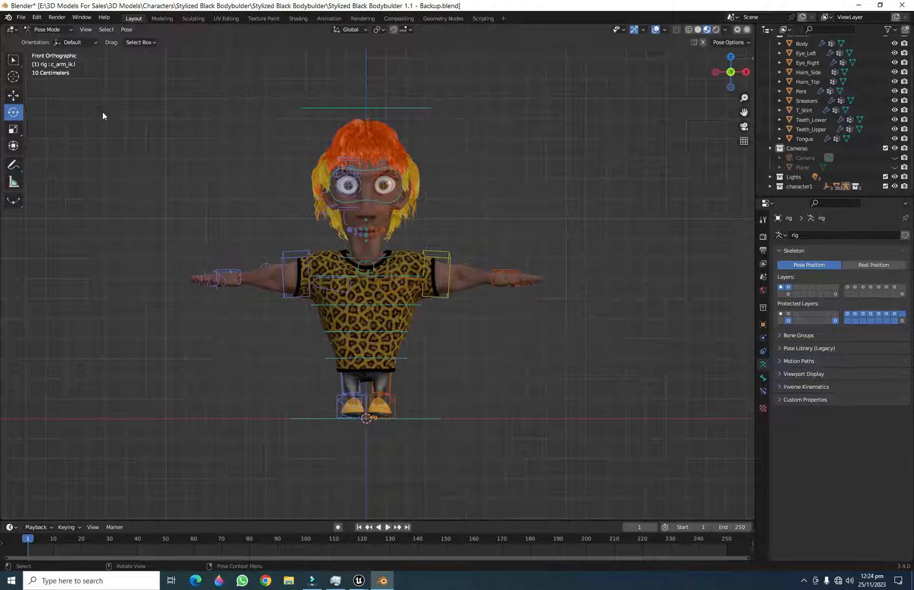
click(43, 30)
click(46, 40)
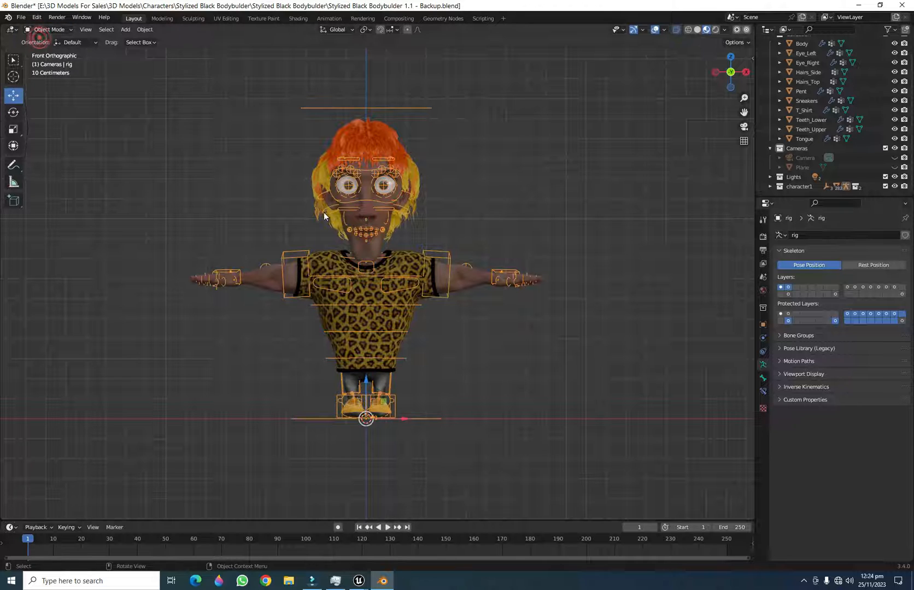
click(226, 134)
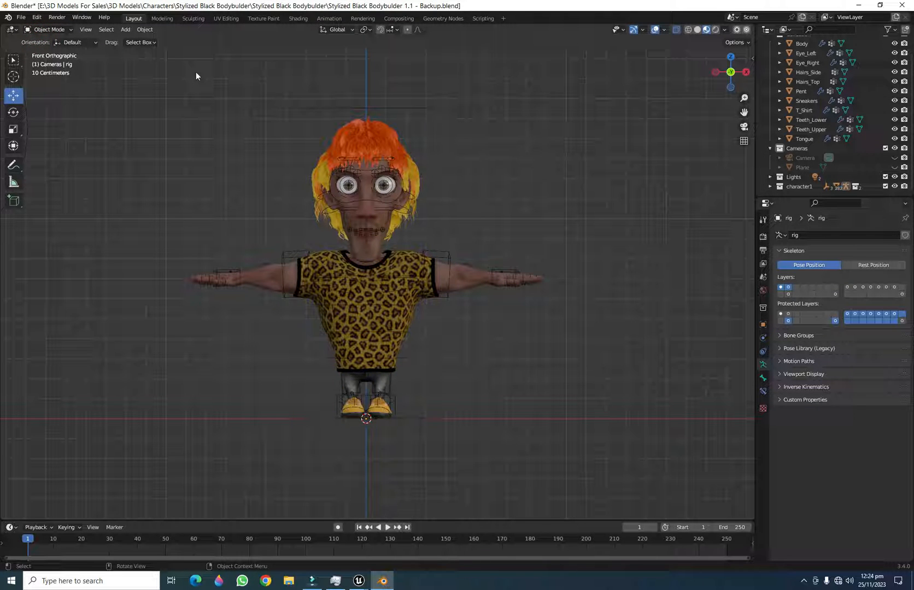
click(418, 108)
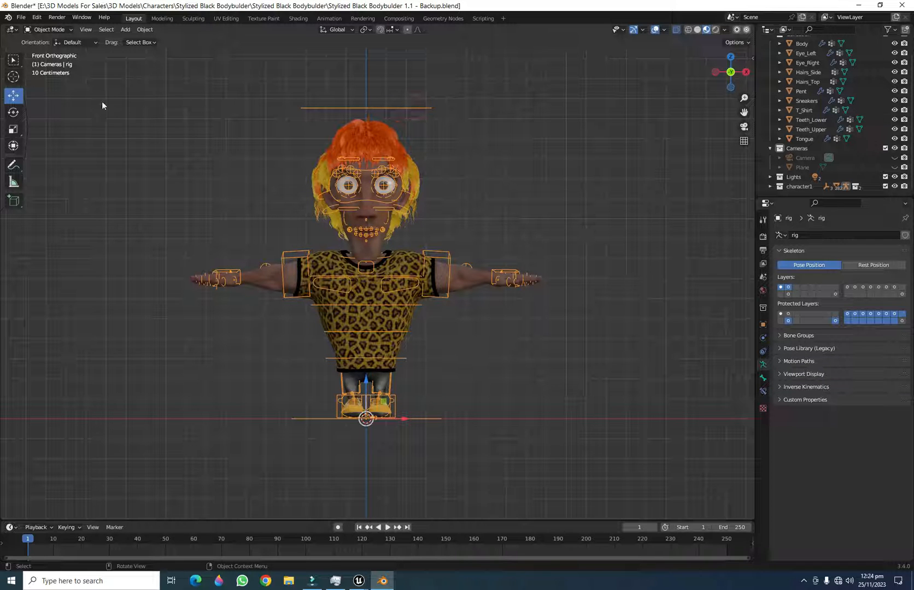
Start an Auto-Rig Pro FBX export and pick the existing Stylized Black Bodybulder.fbx as the output file
click(23, 17)
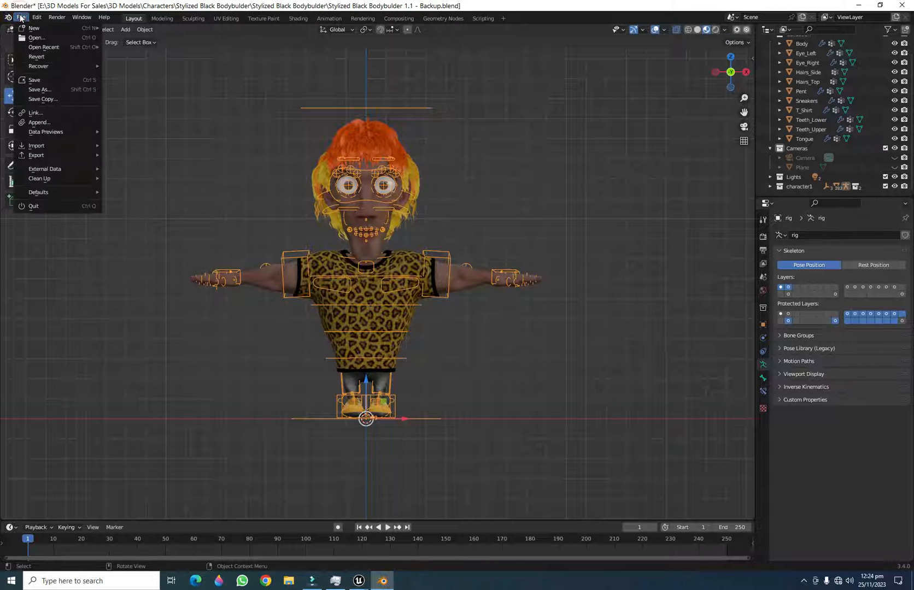
mouse_move(83, 154)
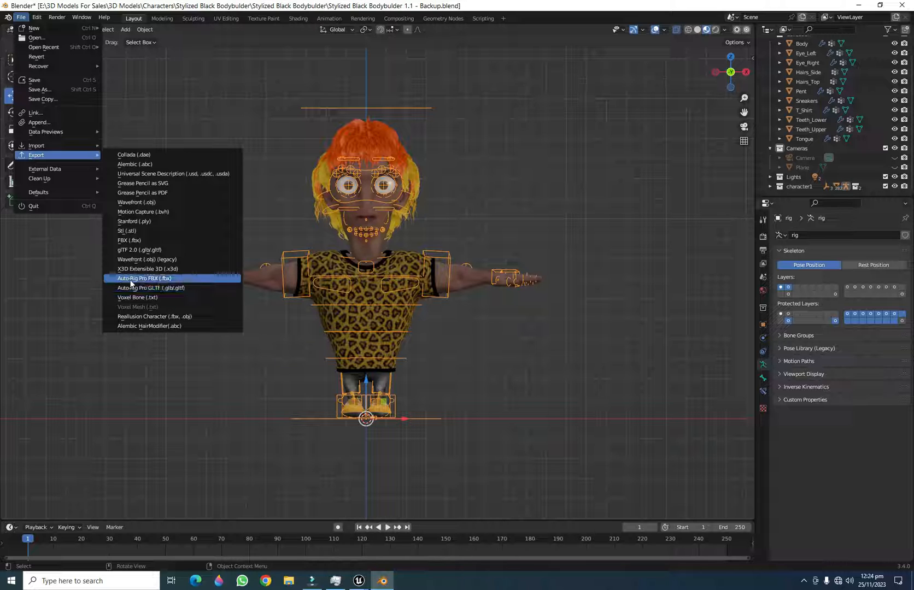
click(170, 278)
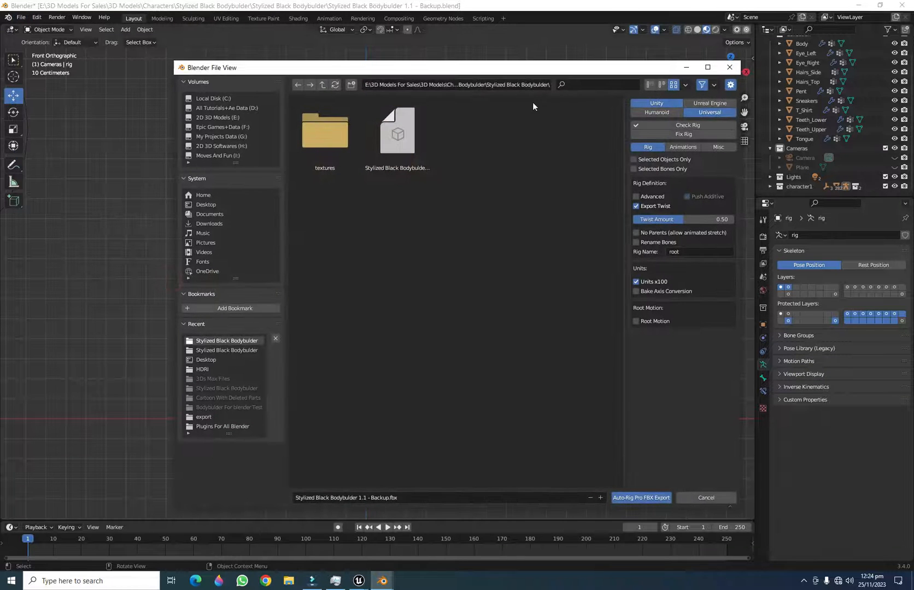
drag(516, 67, 472, 45)
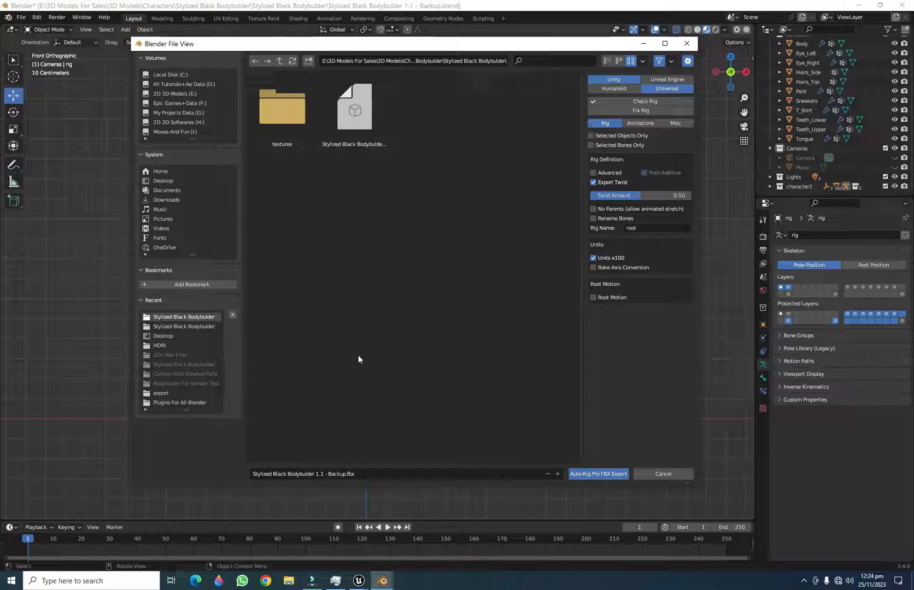
click(354, 112)
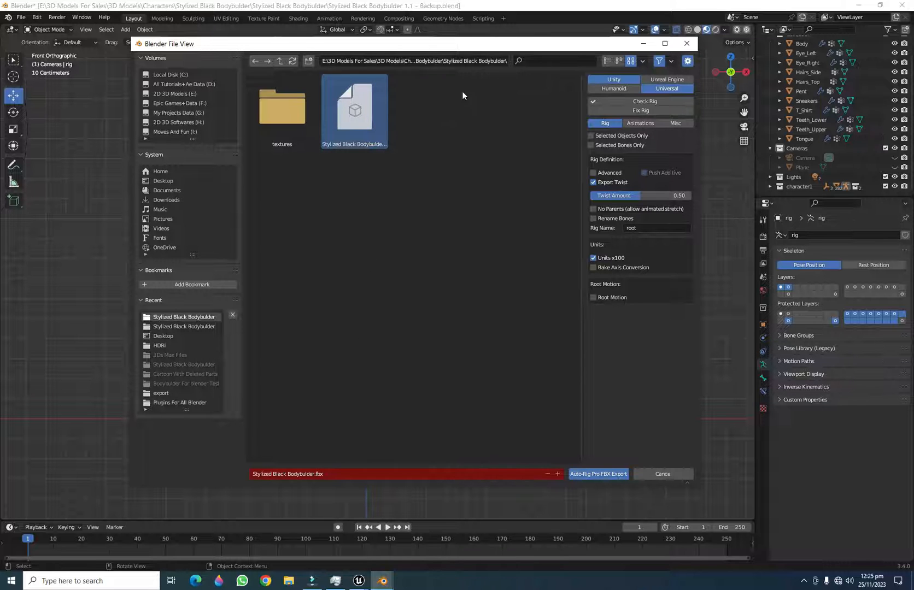
drag(459, 45, 415, 75)
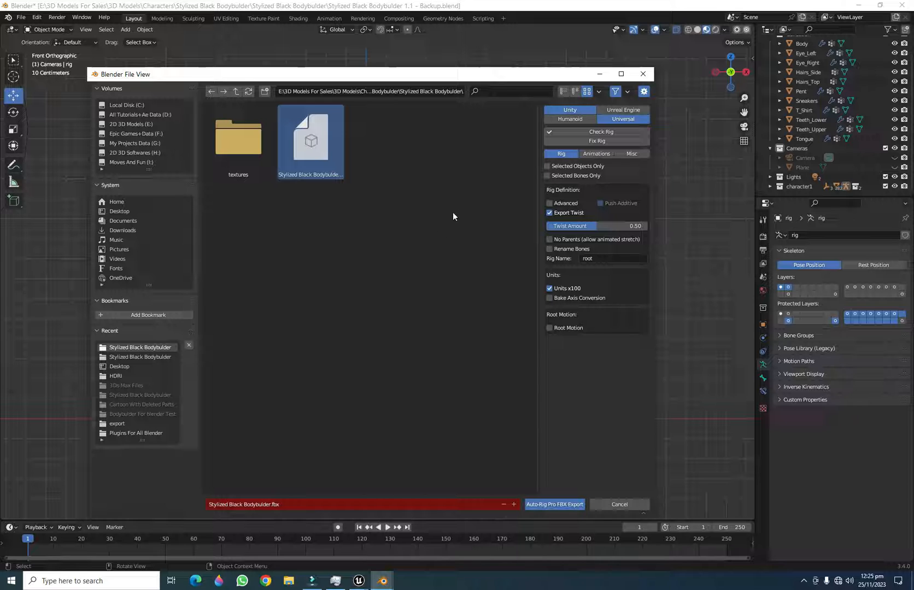
Configure the export as a Humanoid rig for Unreal Engine with Full Facial enabled
click(566, 120)
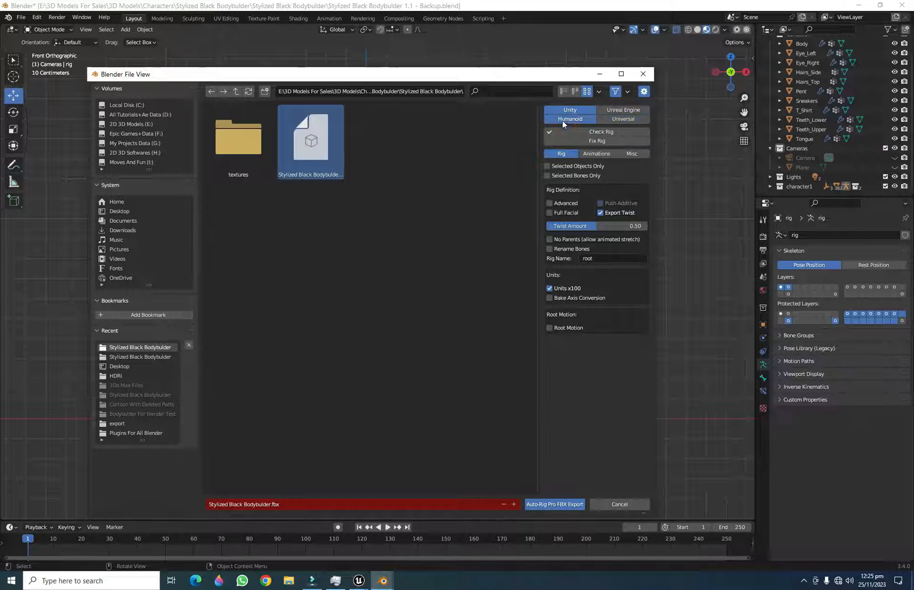
click(618, 113)
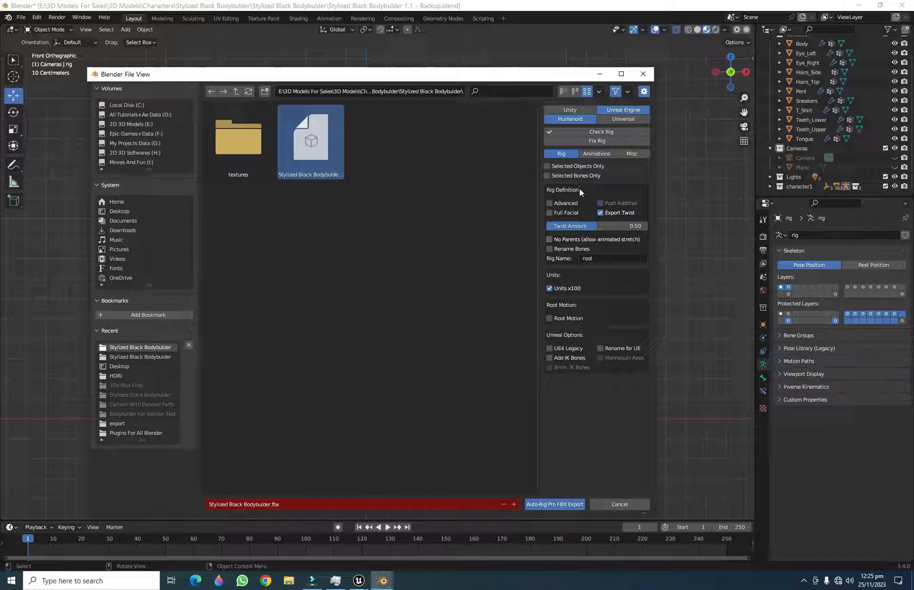
click(549, 212)
Examine the facial rig controls around the character's eyes, nose and mouth
drag(489, 75, 499, 364)
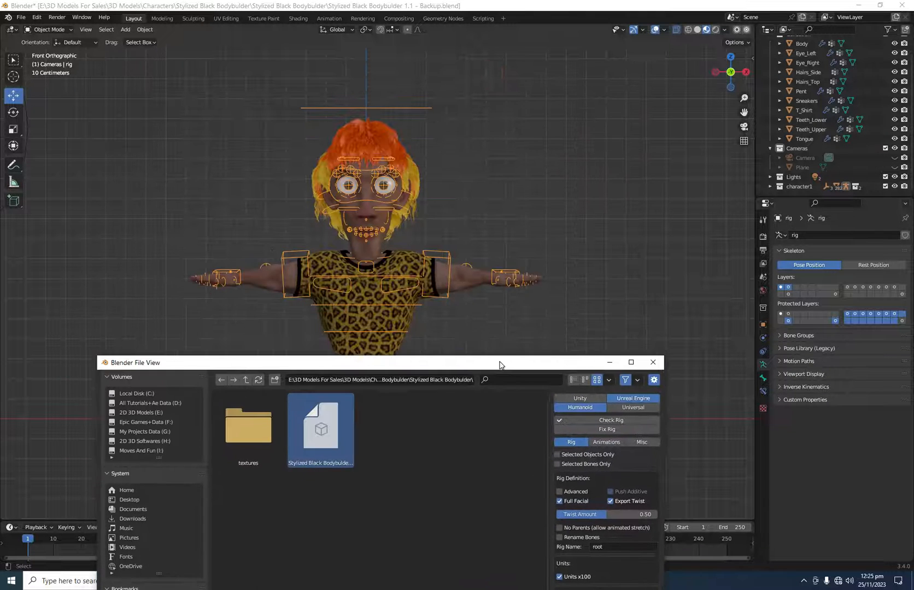
scroll(348, 205, up, 4)
middle_drag(350, 204, 371, 195)
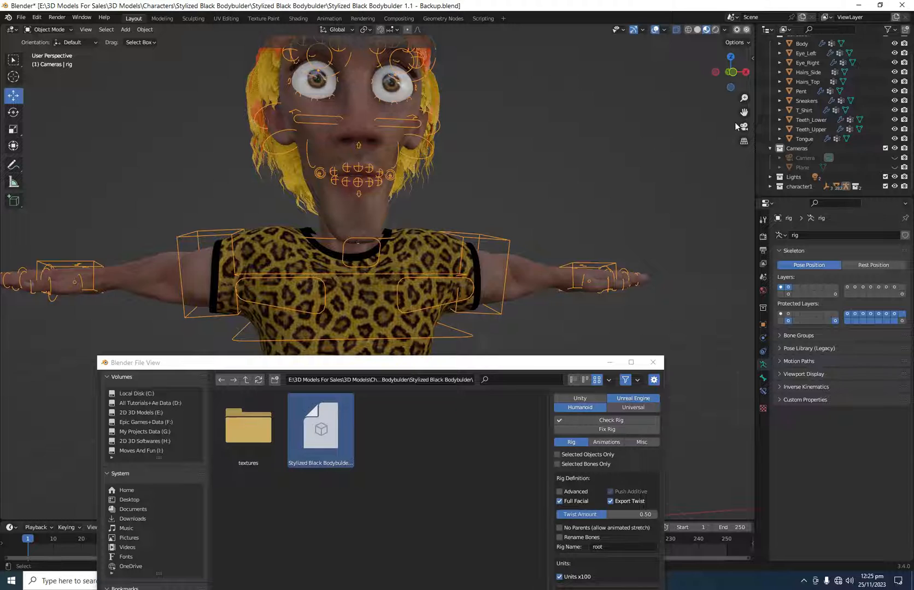
drag(744, 112, 471, 232)
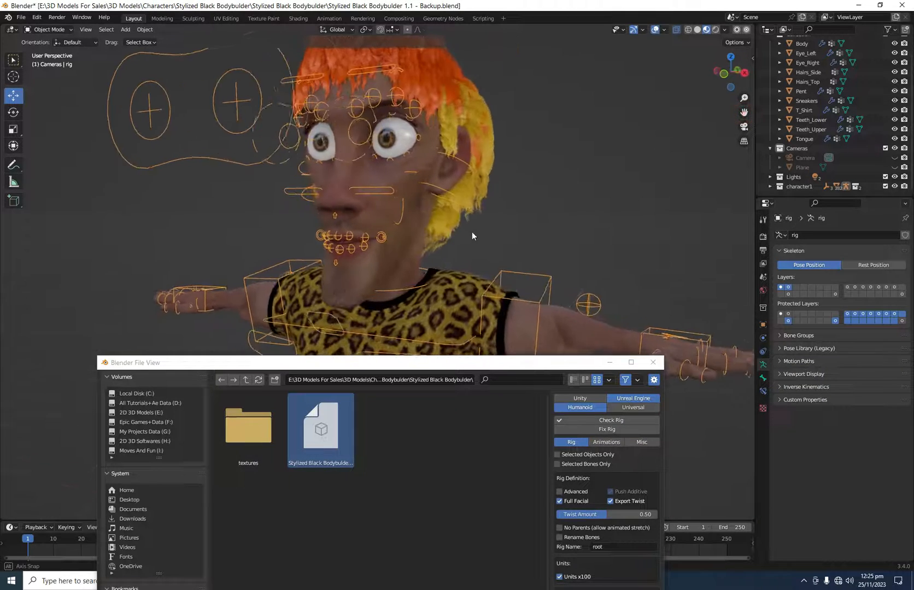
scroll(466, 217, down, 4)
scroll(410, 219, up, 5)
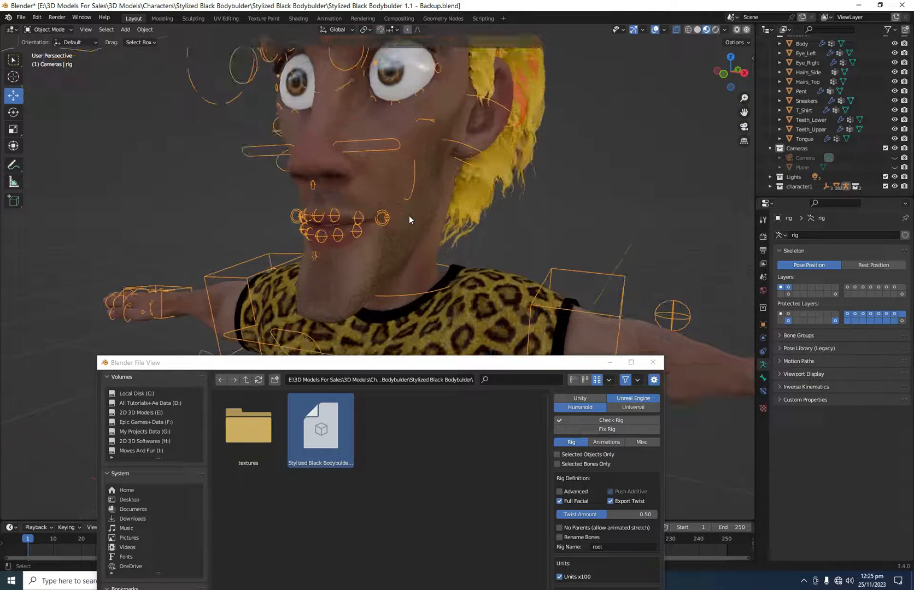
scroll(398, 218, down, 3)
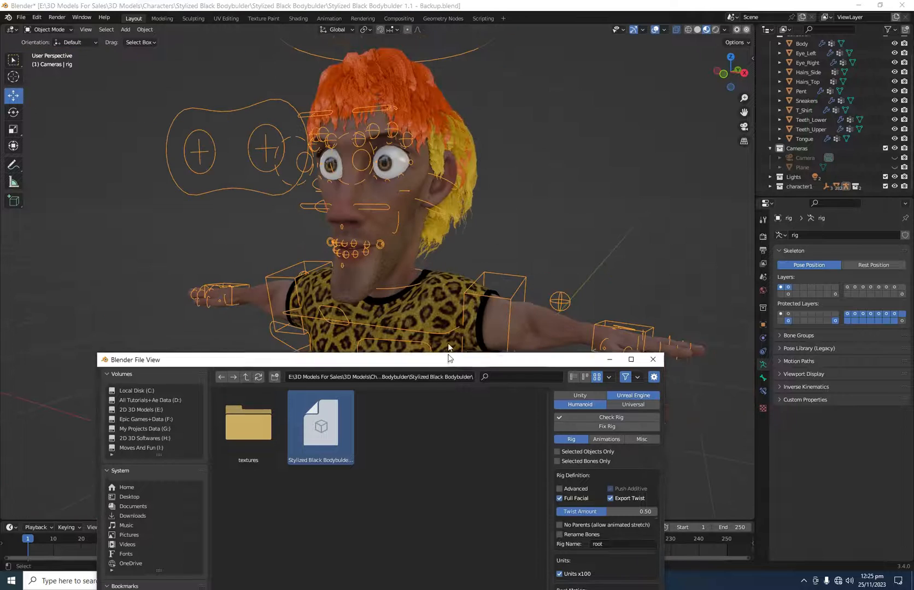
drag(448, 365, 433, 99)
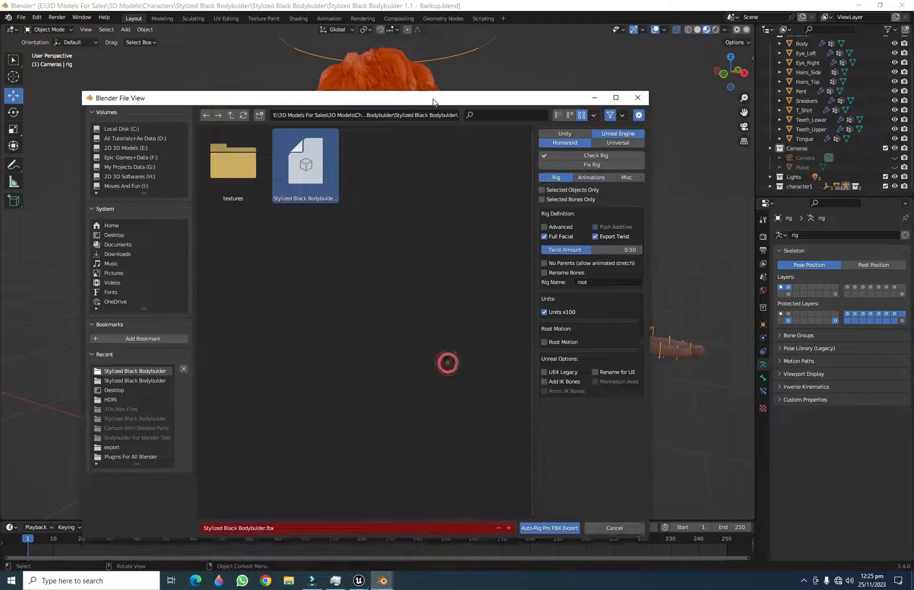
Keep Full Facial on, and enable Rename for UE and Mannequin Axes in the export settings
click(544, 236)
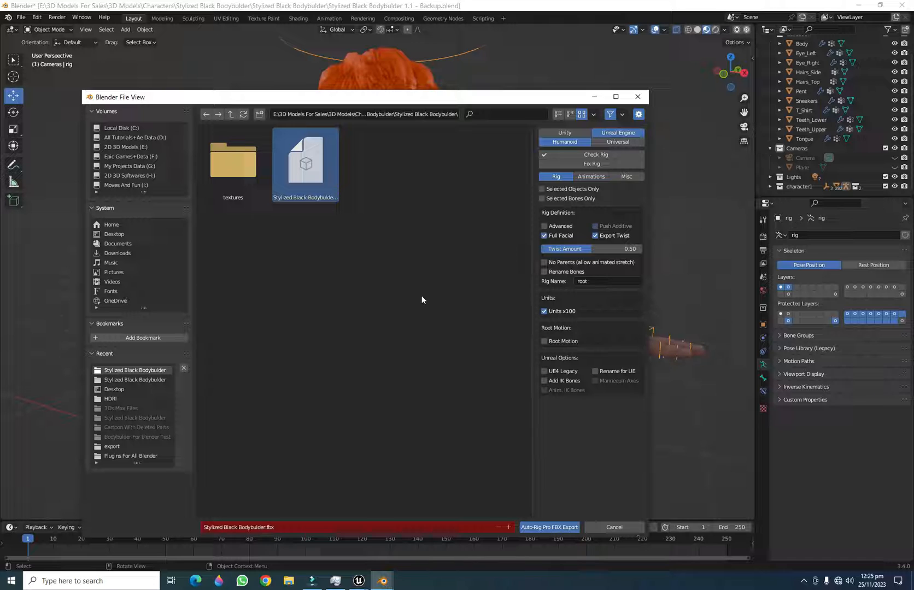
click(544, 235)
click(555, 235)
click(595, 371)
click(603, 381)
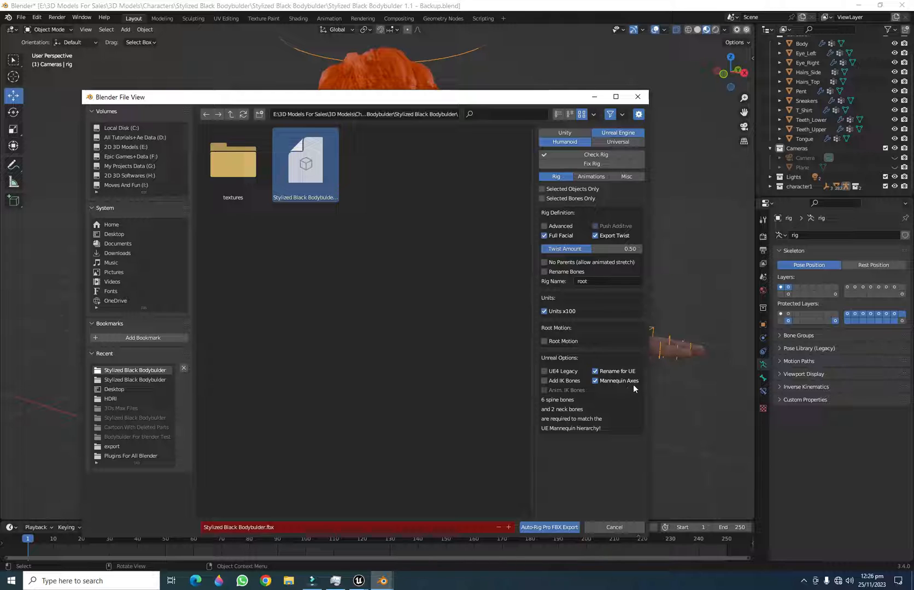
Enable Add IK Bones and UE4 Legacy, and run the Auto-Rig Pro FBX export
click(545, 381)
click(544, 372)
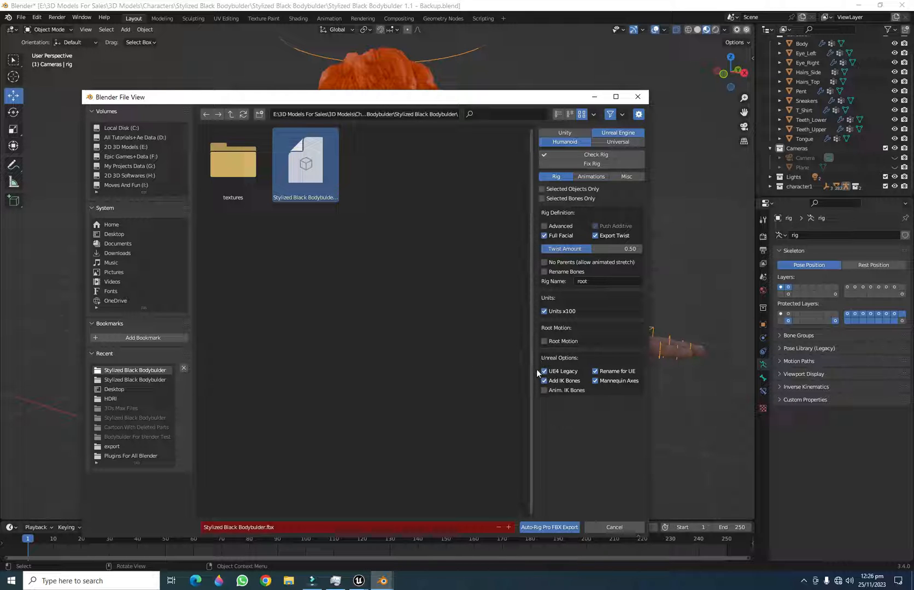
click(566, 374)
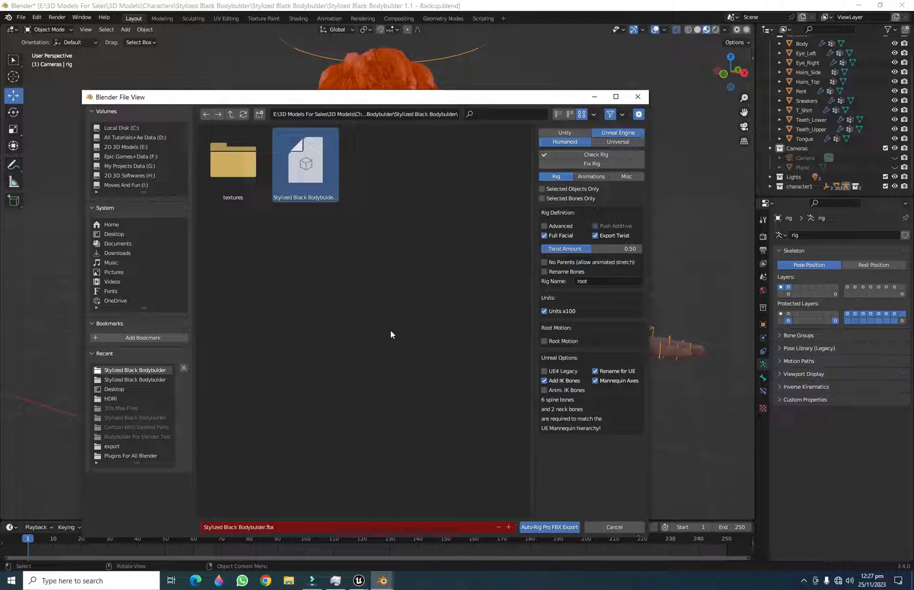
click(544, 371)
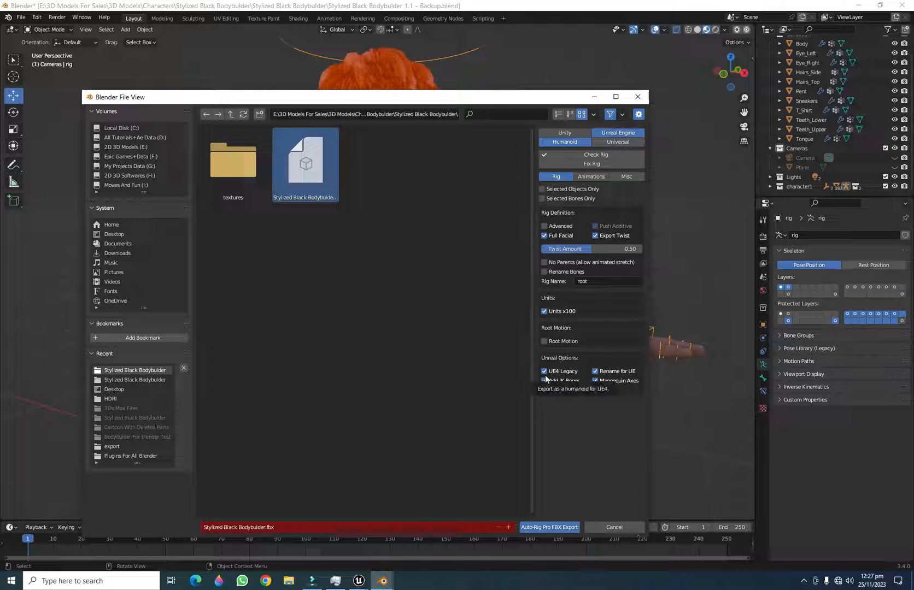
click(547, 527)
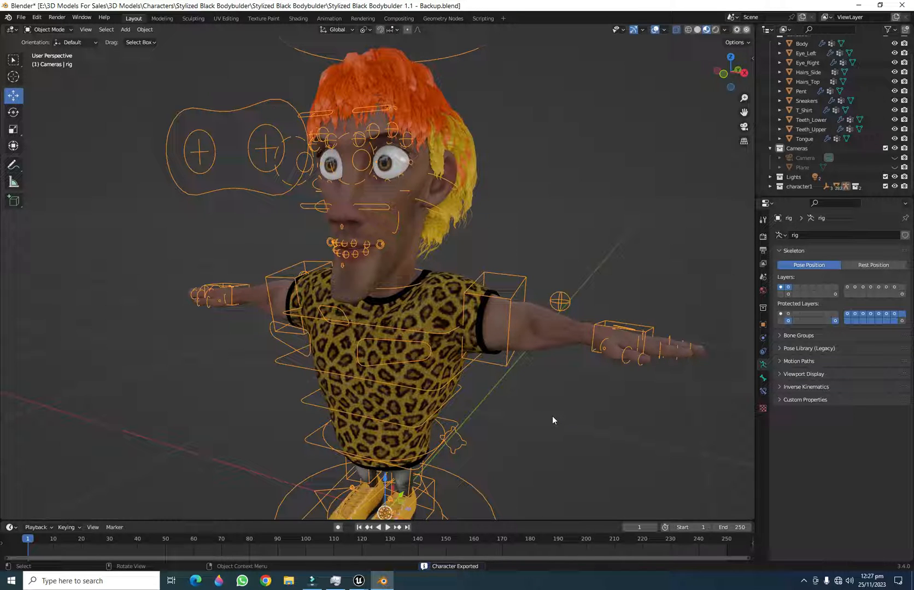
Switch to the Autorig_3rd_Person project in Unreal Editor
mouse_move(550, 415)
middle_down()
mouse_move(506, 416)
mouse_move(566, 414)
middle_up()
scroll(567, 414, down, 3)
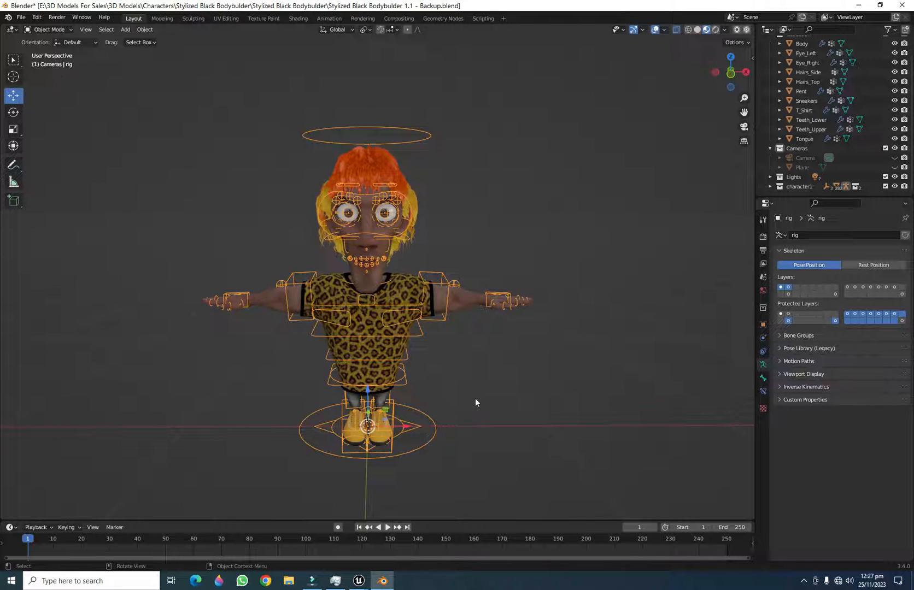
click(360, 580)
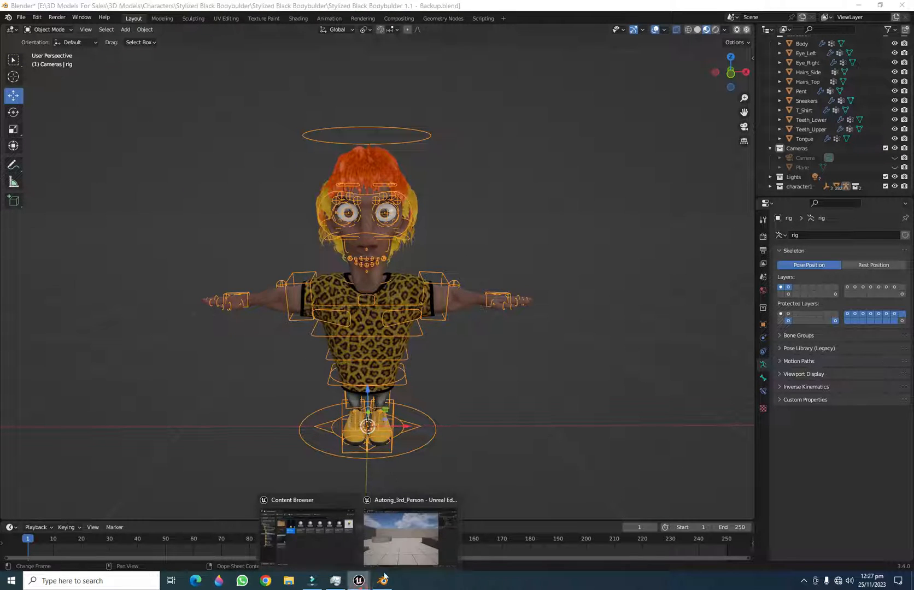
click(392, 551)
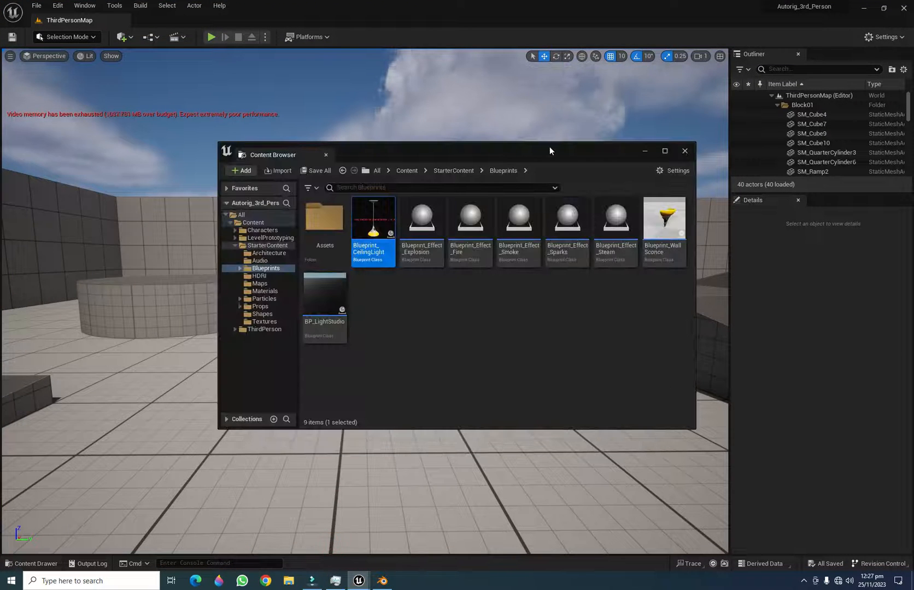
Create a new folder named Bodybulder inside the project's Content/Characters folder
drag(546, 149, 495, 214)
click(214, 280)
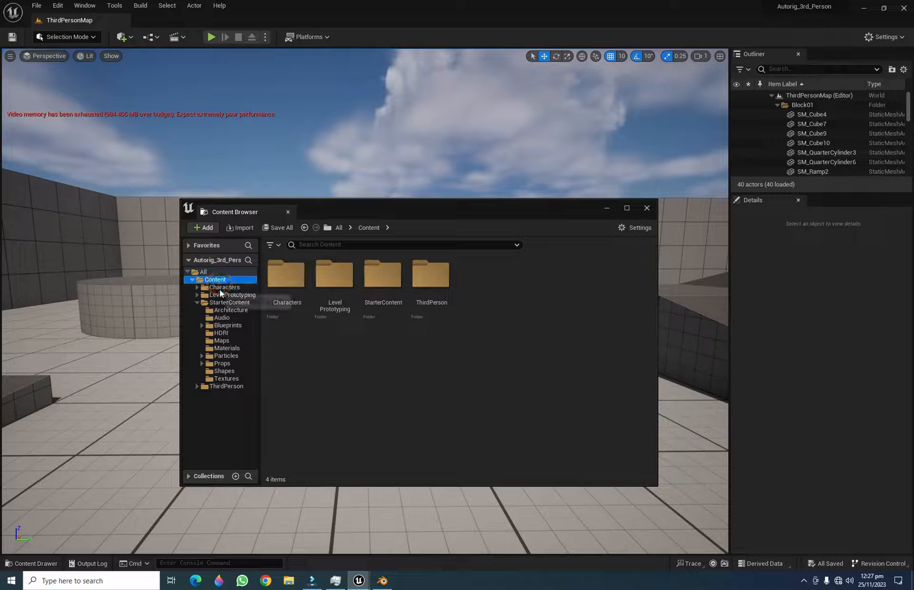
click(223, 288)
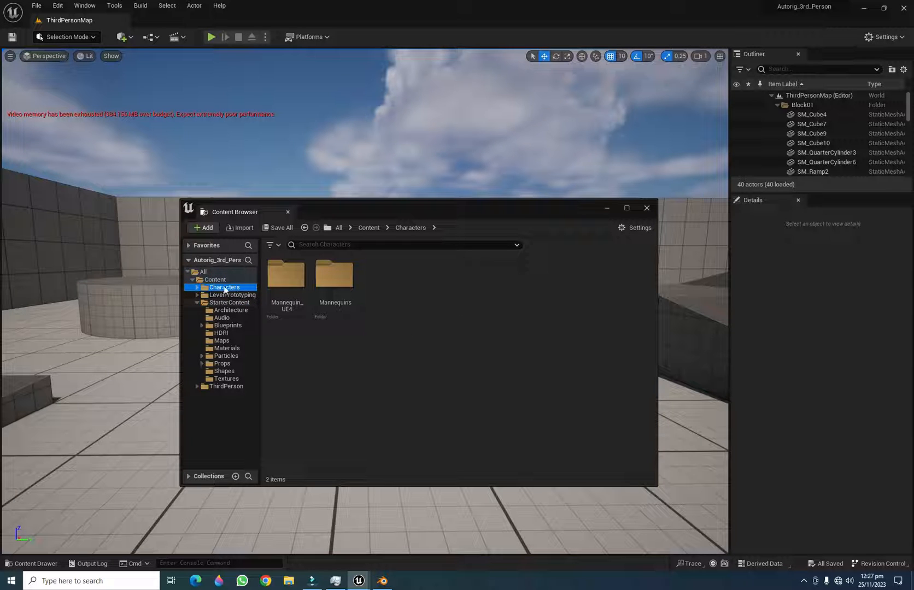
right_click(411, 326)
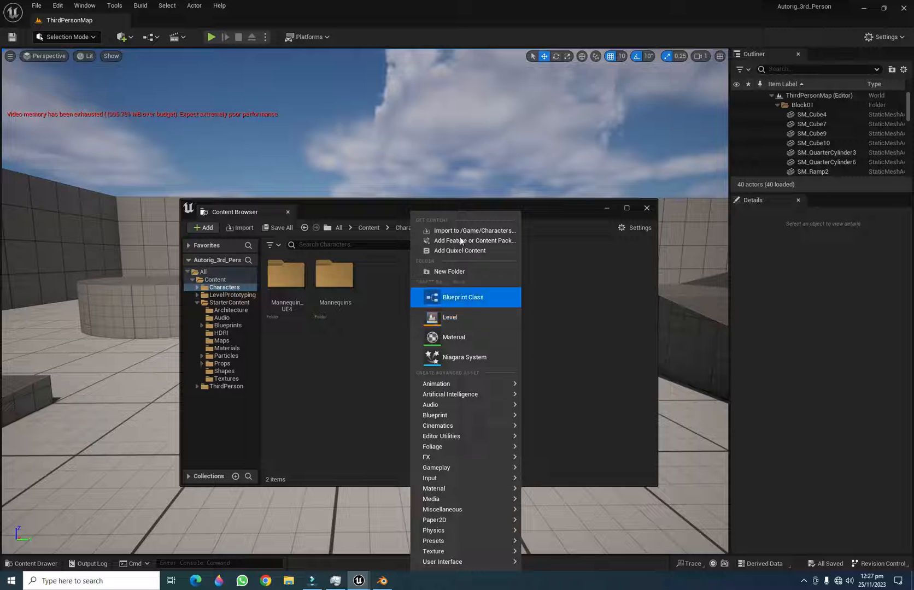
click(452, 272)
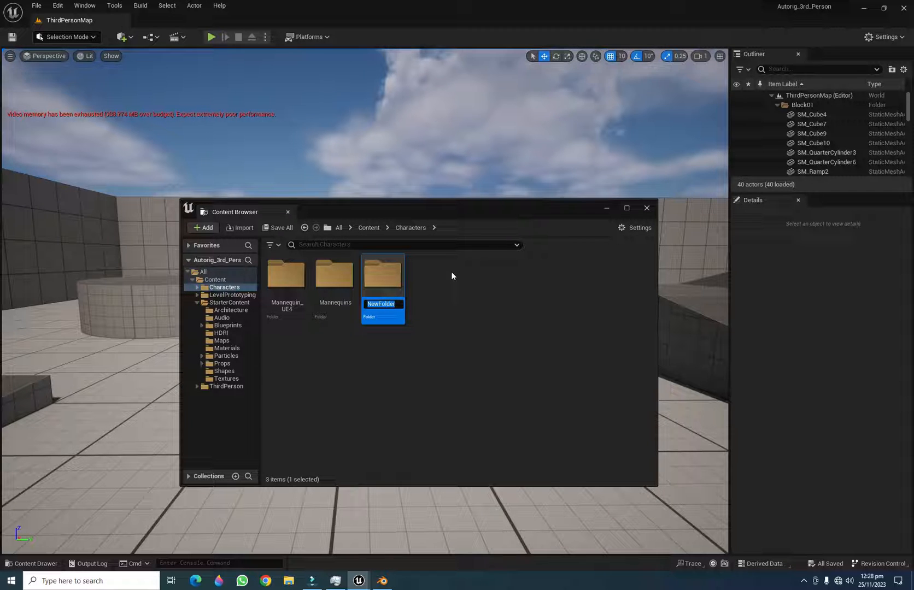
text(Bo)
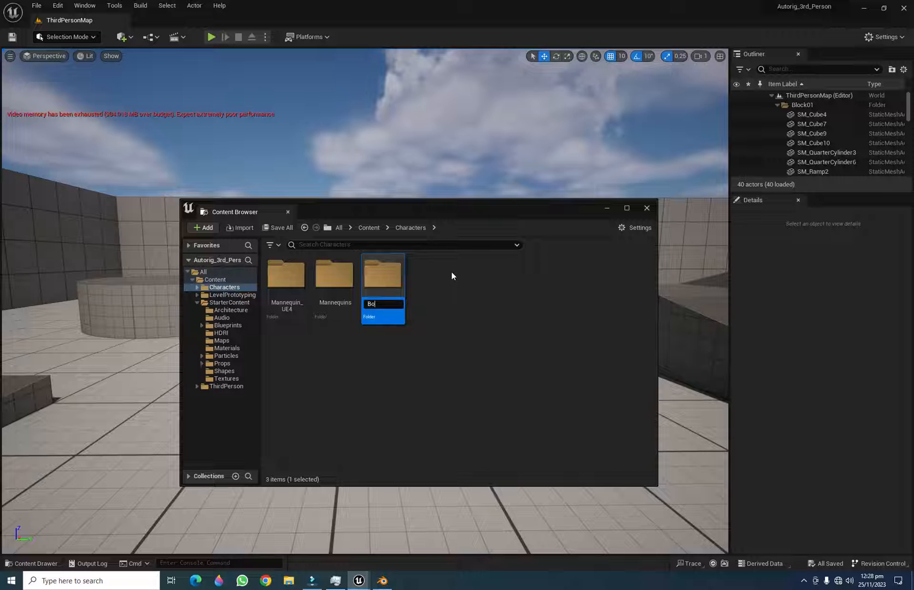
text(dybulder)
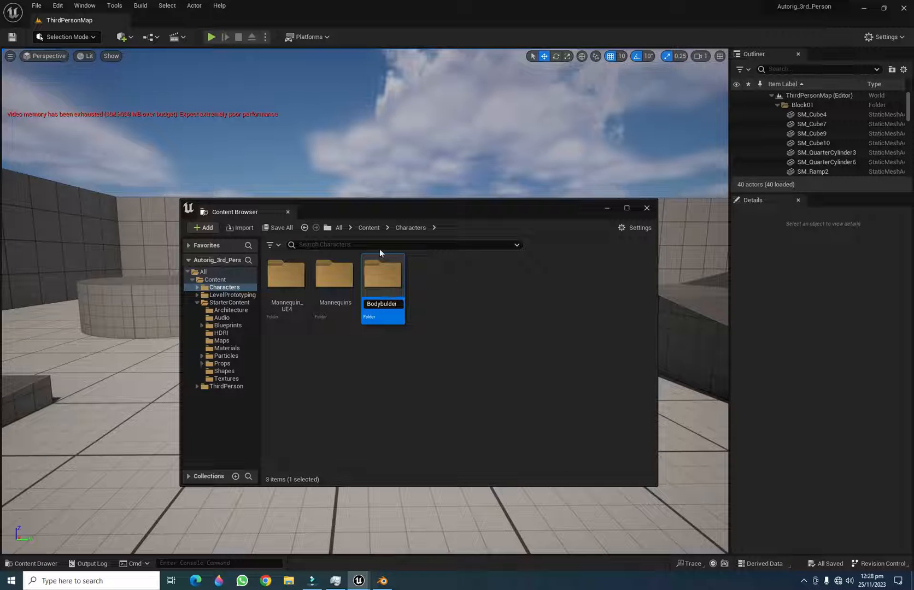
click(490, 304)
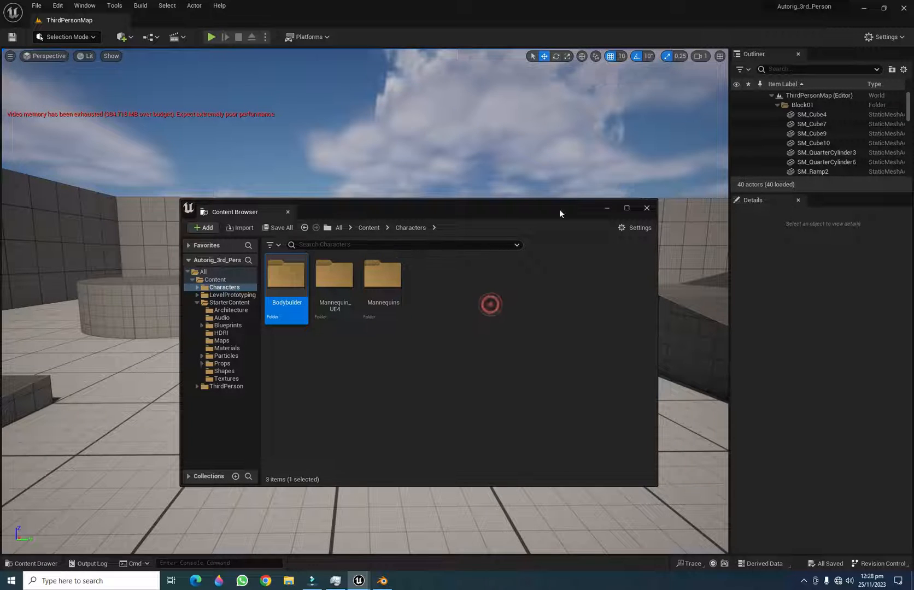
Replace the floating Content Browser window with the Content Drawer and lock it
click(647, 210)
click(27, 564)
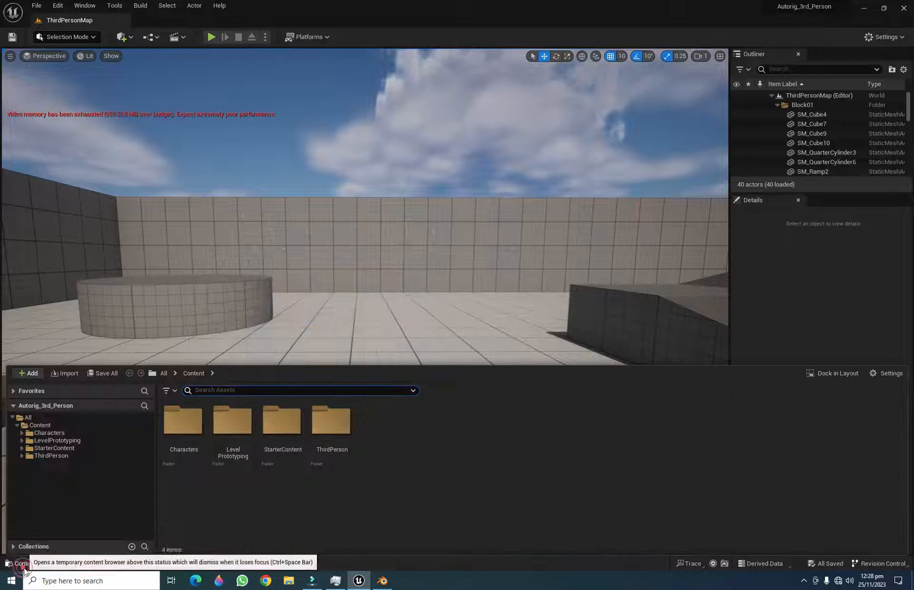
click(875, 374)
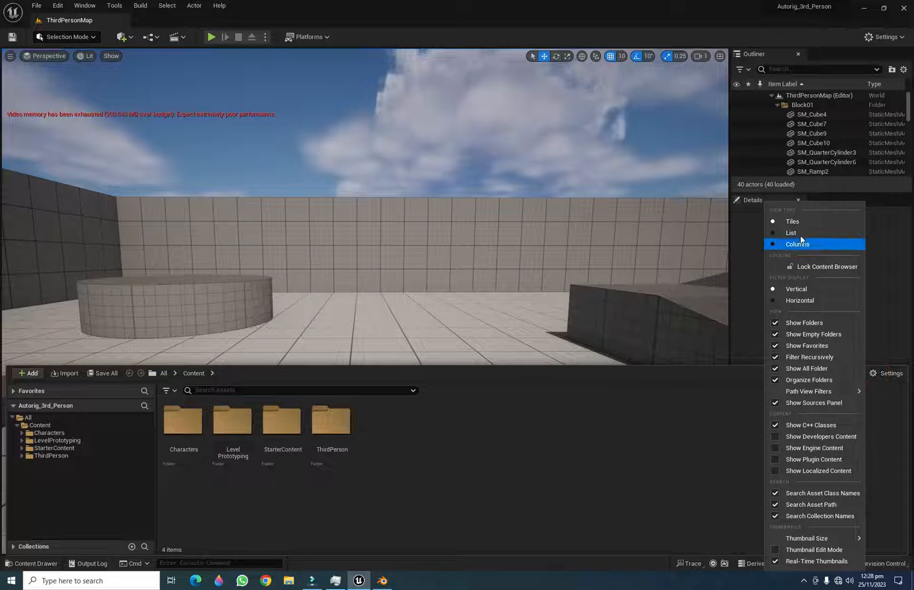
click(796, 267)
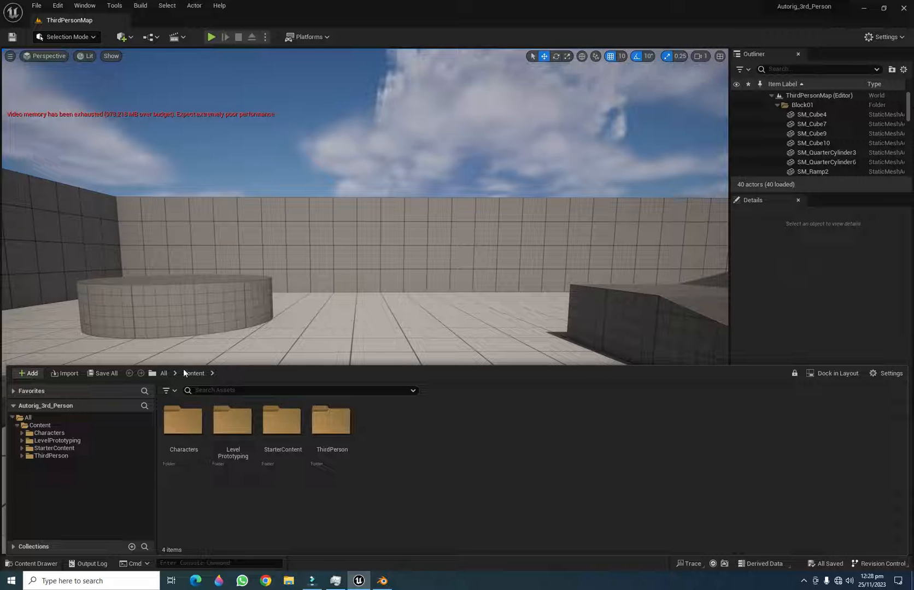
Start an import into the Characters/Bodybulder folder and browse to the Stylized Black Bodybulder folder on the Desktop
click(48, 432)
double_click(188, 419)
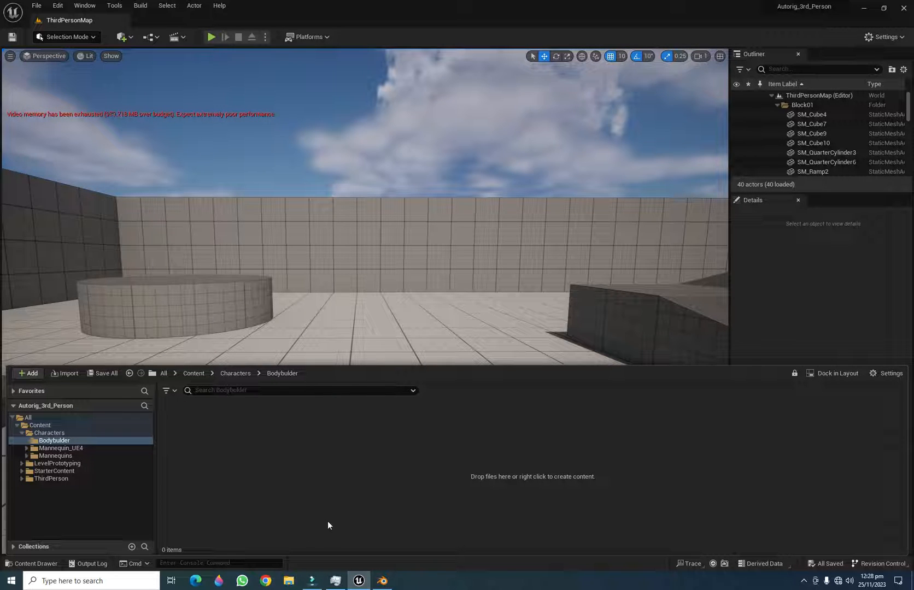
right_click(298, 454)
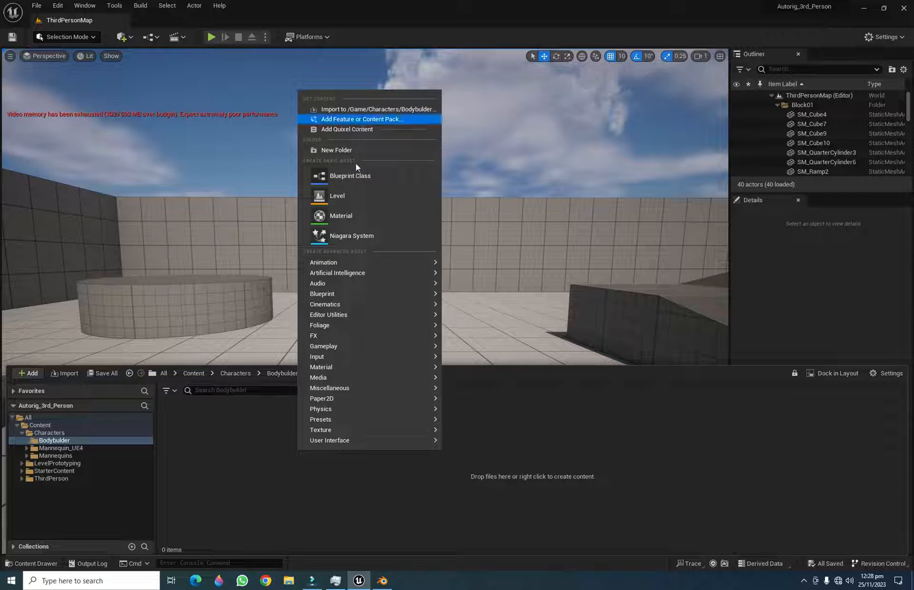
click(356, 109)
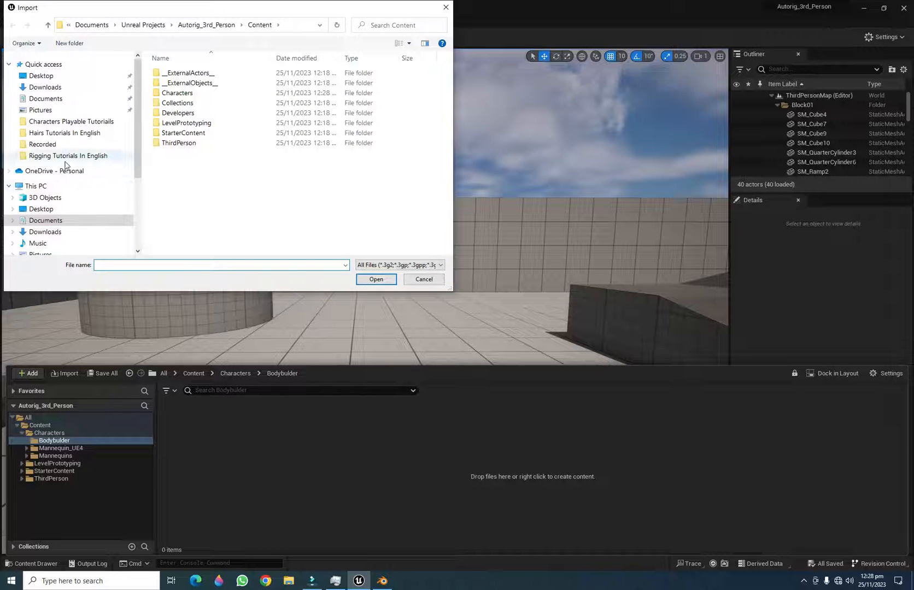
click(55, 209)
drag(452, 290, 592, 363)
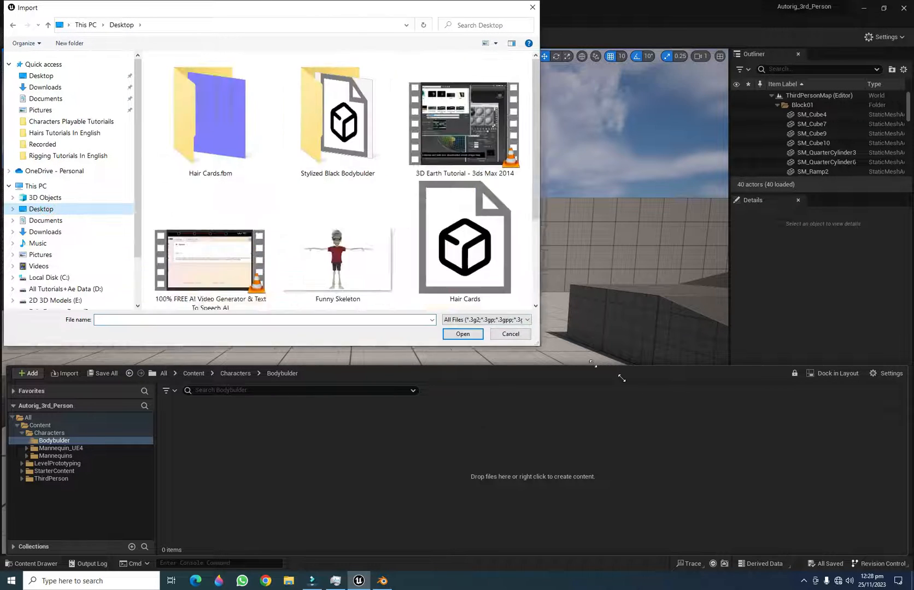
double_click(323, 97)
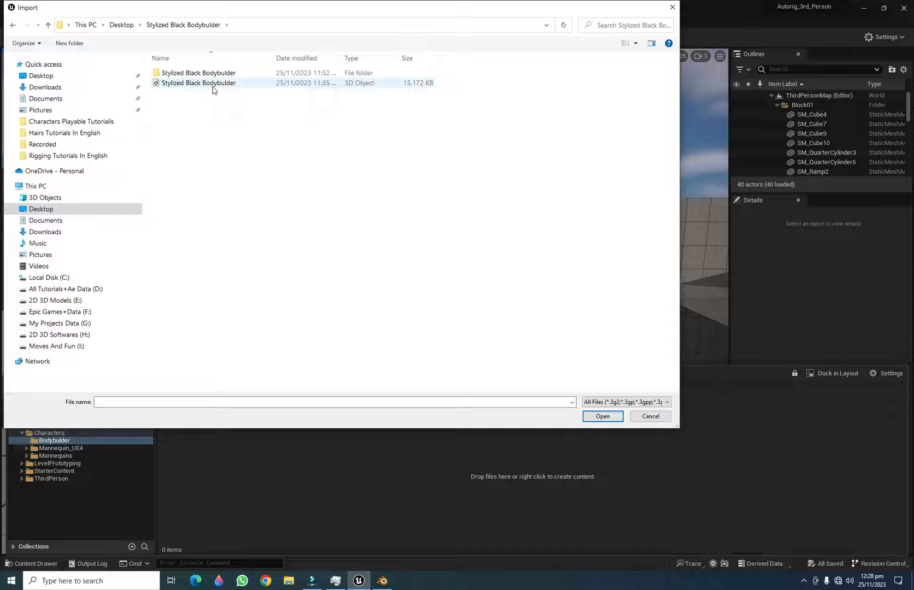
click(803, 580)
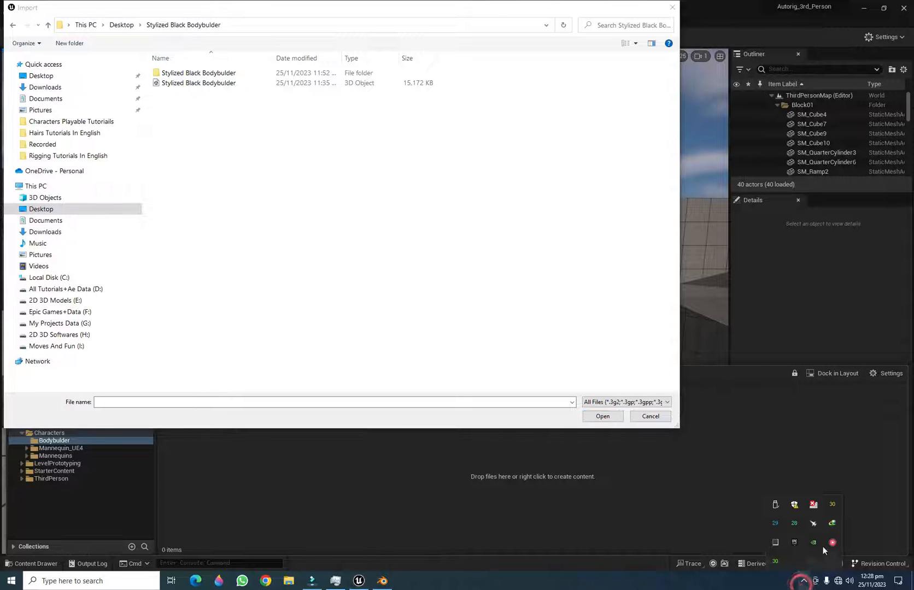
click(832, 542)
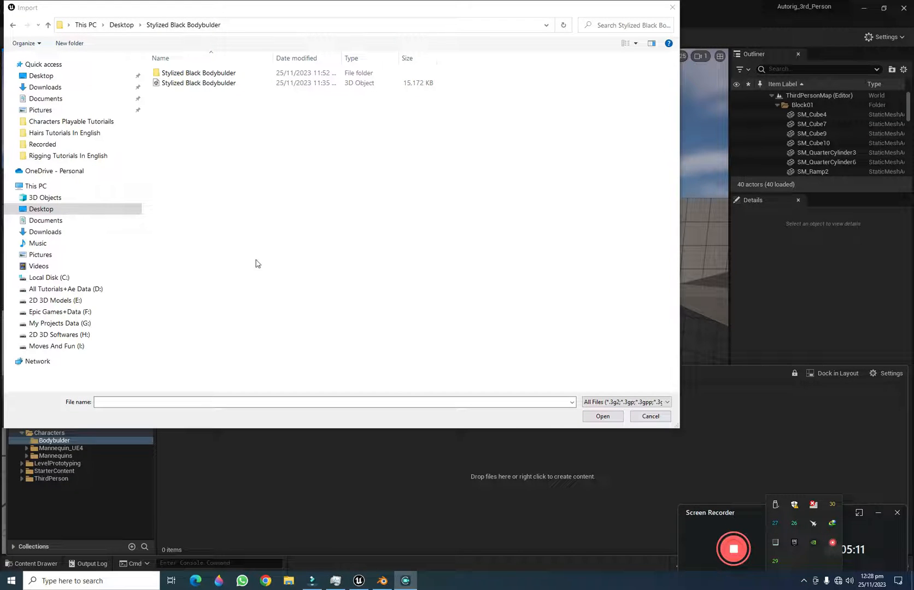
Choose the Stylized Black Bodybulder 3D file for import and assign SK_Mannequin_Skeleton as its skeleton
double_click(210, 83)
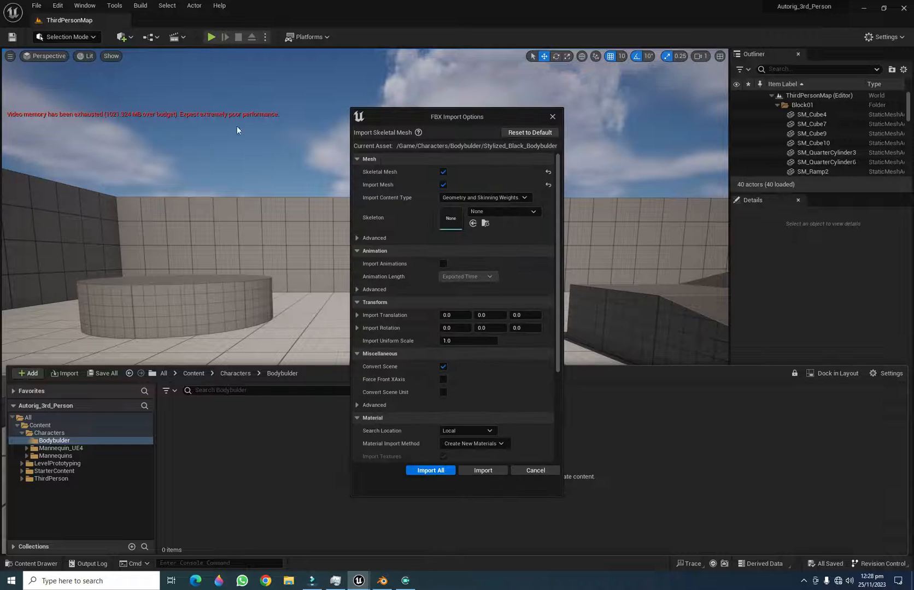
drag(501, 114, 369, 66)
drag(425, 119, 424, 87)
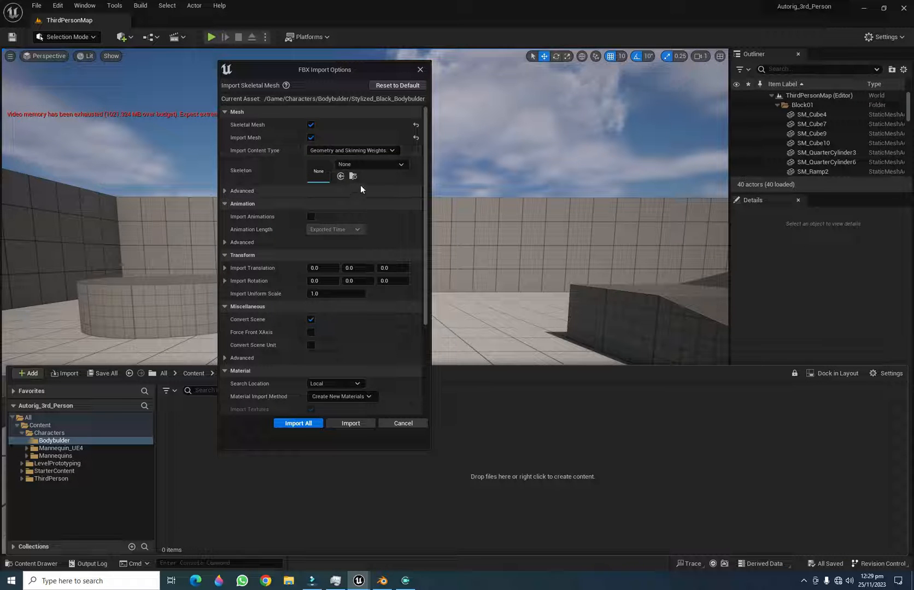
click(388, 169)
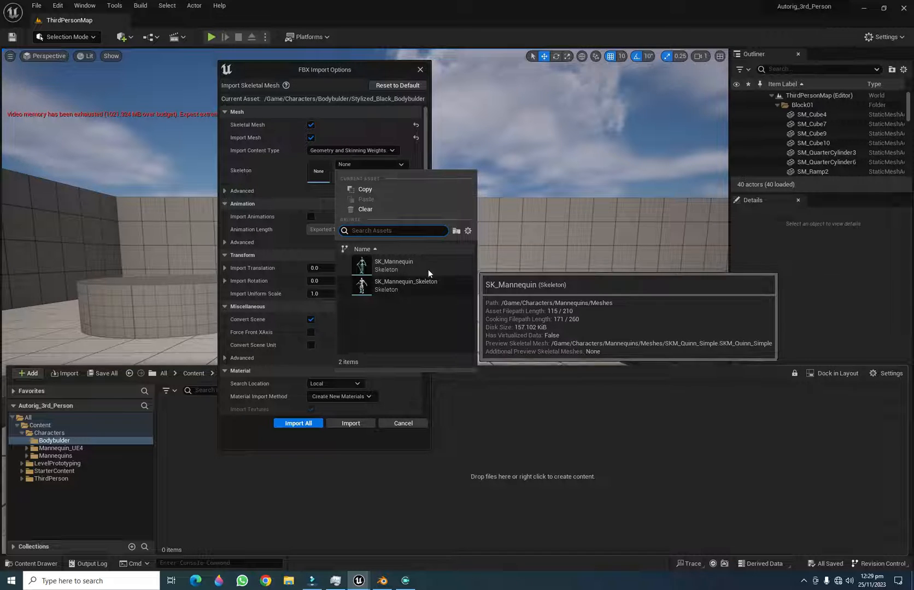
click(400, 284)
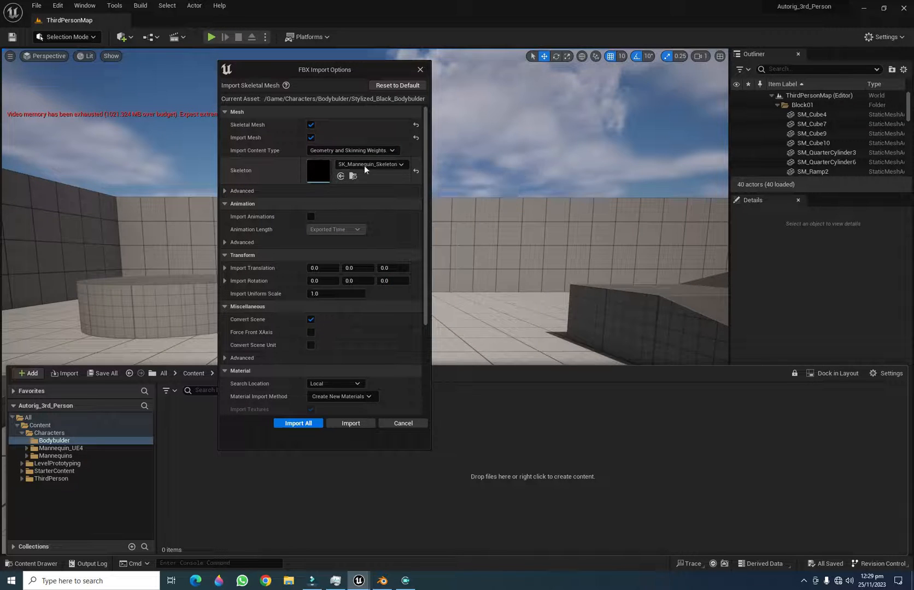
Examine the advanced animation, transform, miscellaneous and material settings in the FBX import options
drag(426, 169, 426, 225)
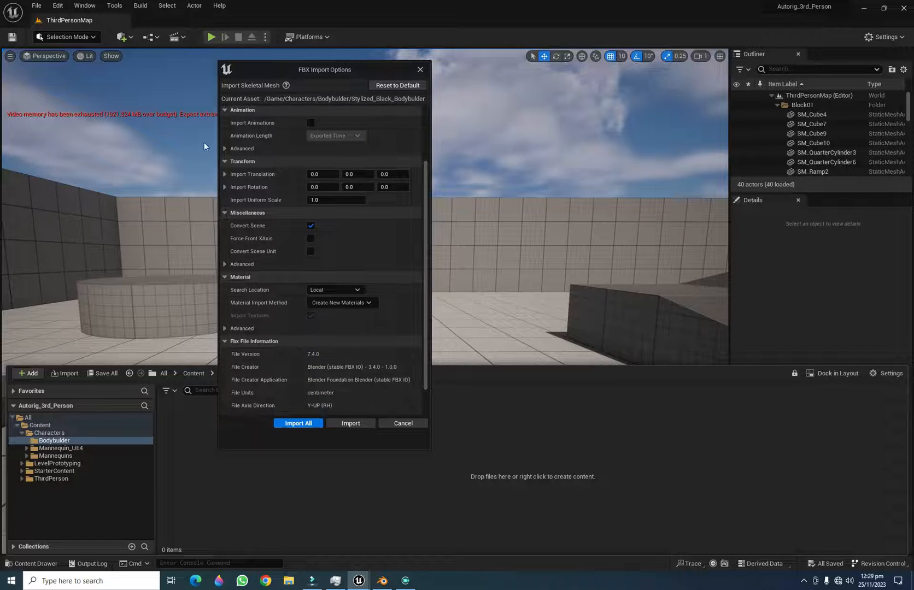
click(225, 149)
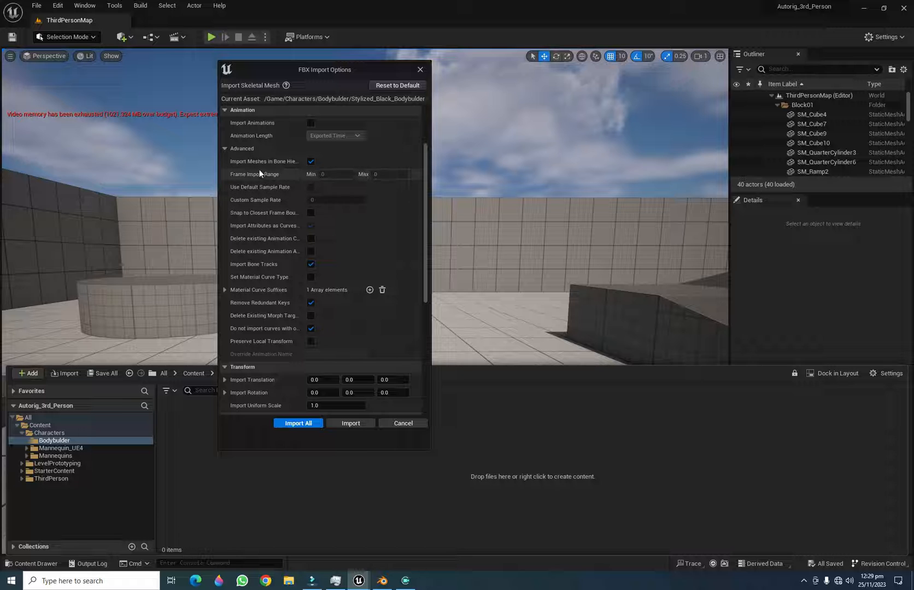
drag(424, 175, 426, 293)
click(348, 267)
click(348, 267)
click(350, 268)
click(355, 268)
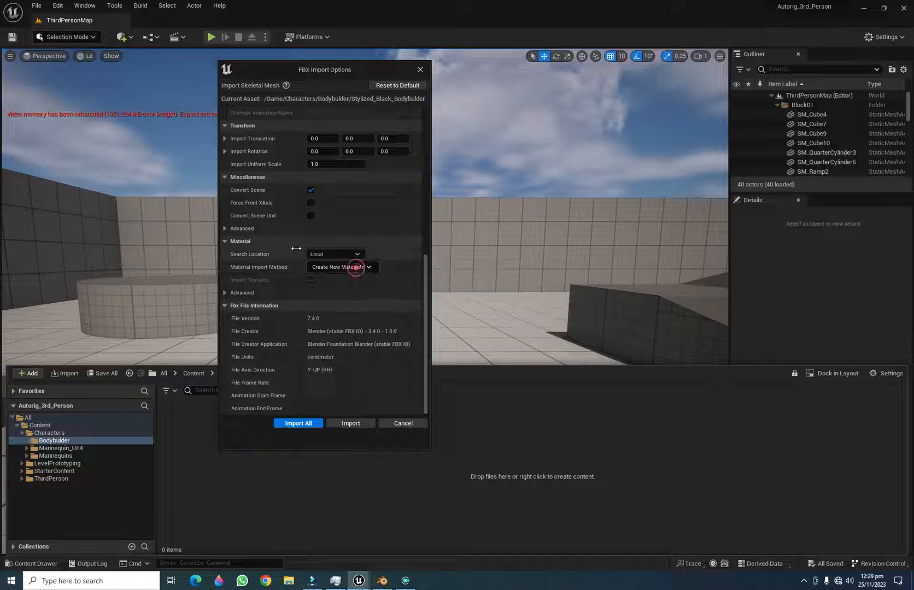
drag(425, 318, 429, 206)
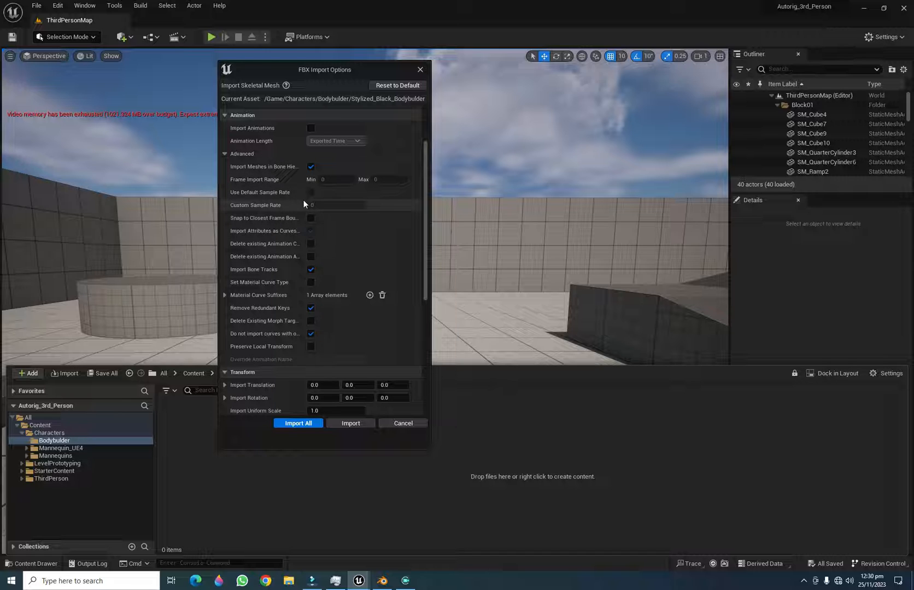
scroll(428, 216, up, 1)
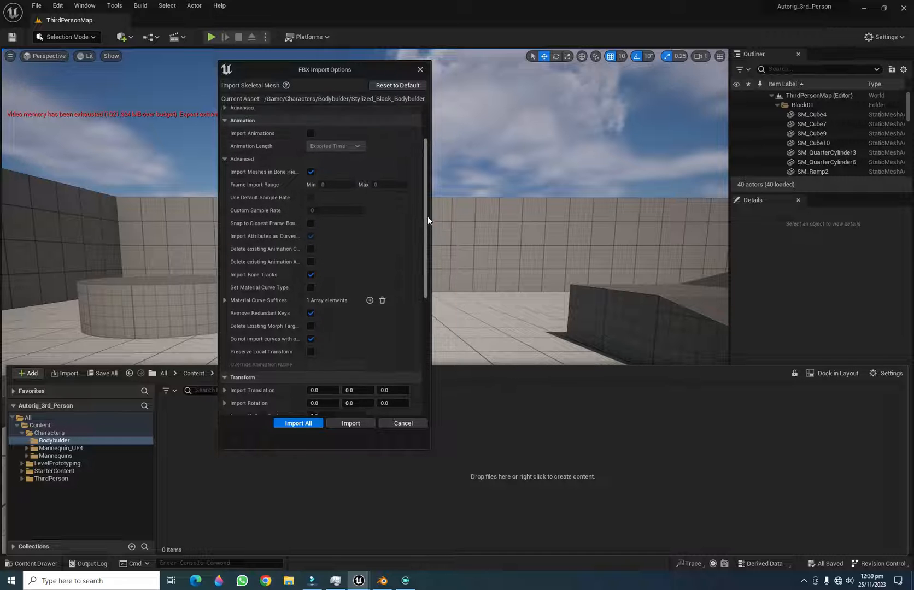
drag(428, 216, 428, 157)
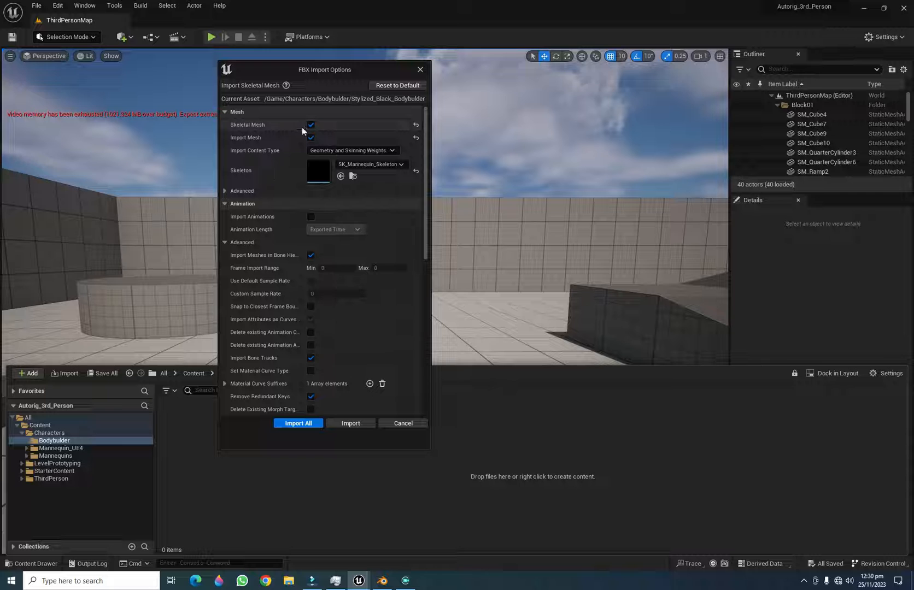
Enable Import Morph Targets in the advanced mesh options, import the character and dismiss the message log
drag(301, 124, 326, 124)
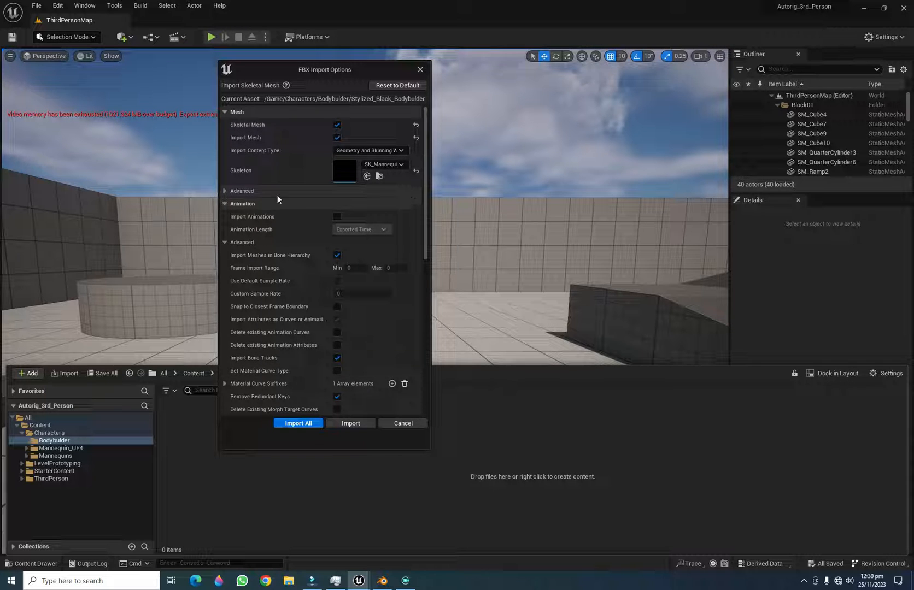
click(237, 191)
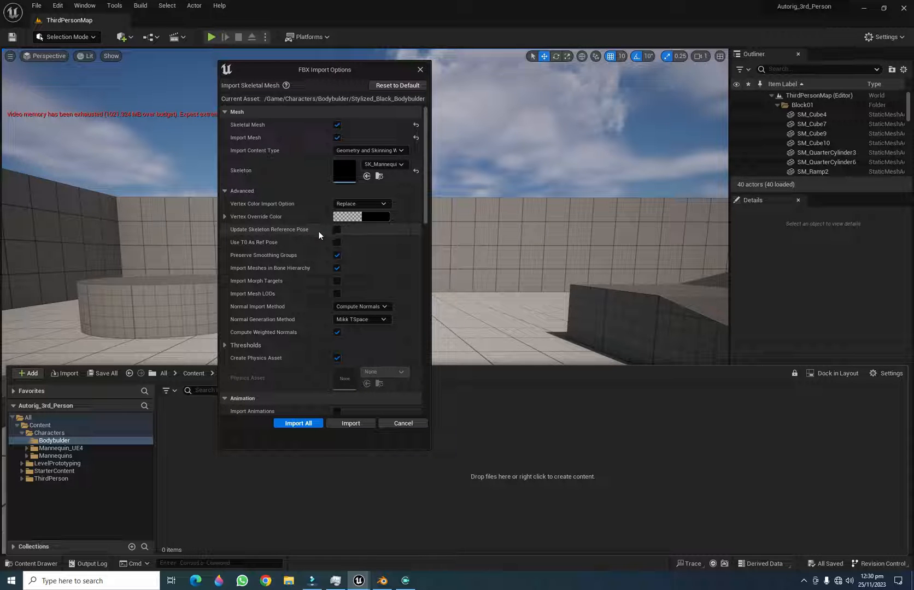
click(336, 281)
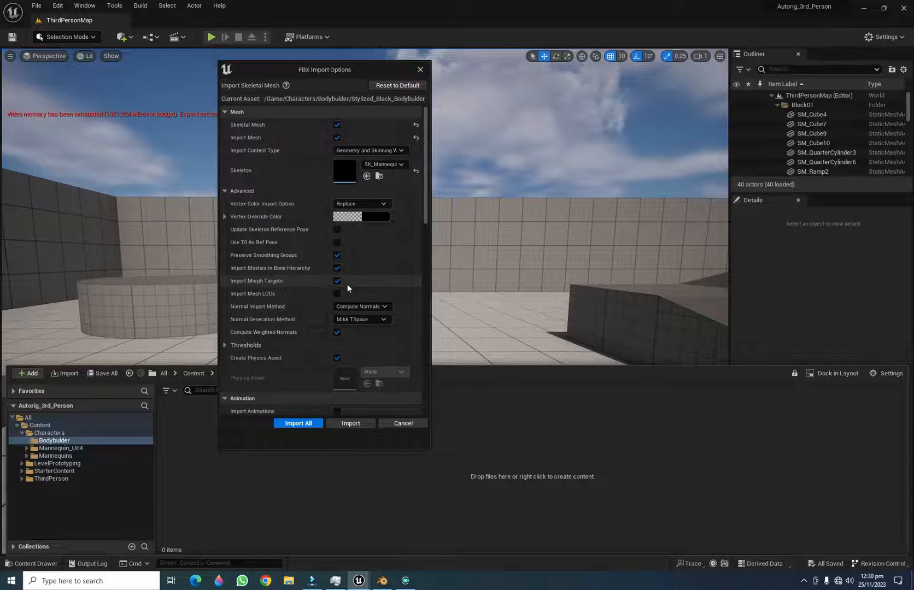
click(349, 424)
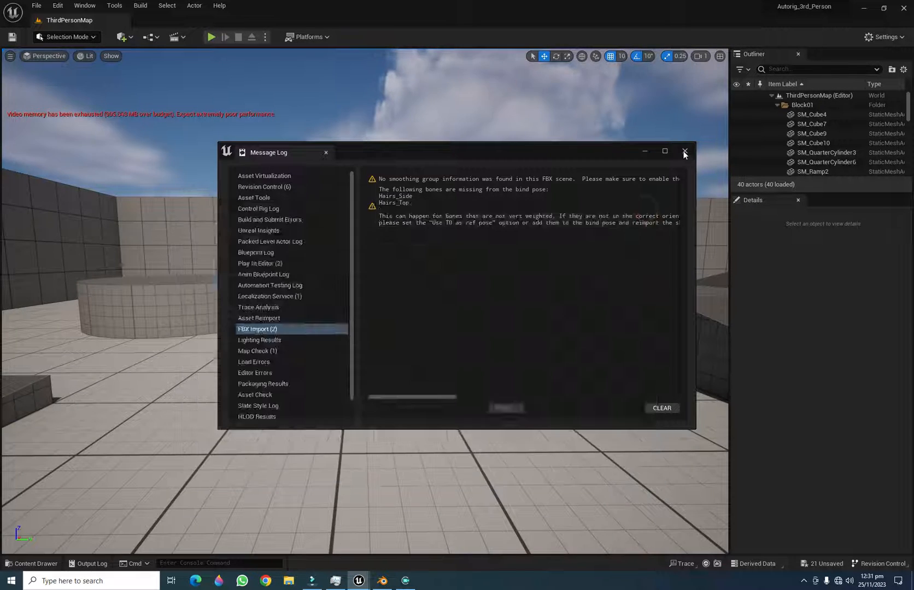
click(685, 153)
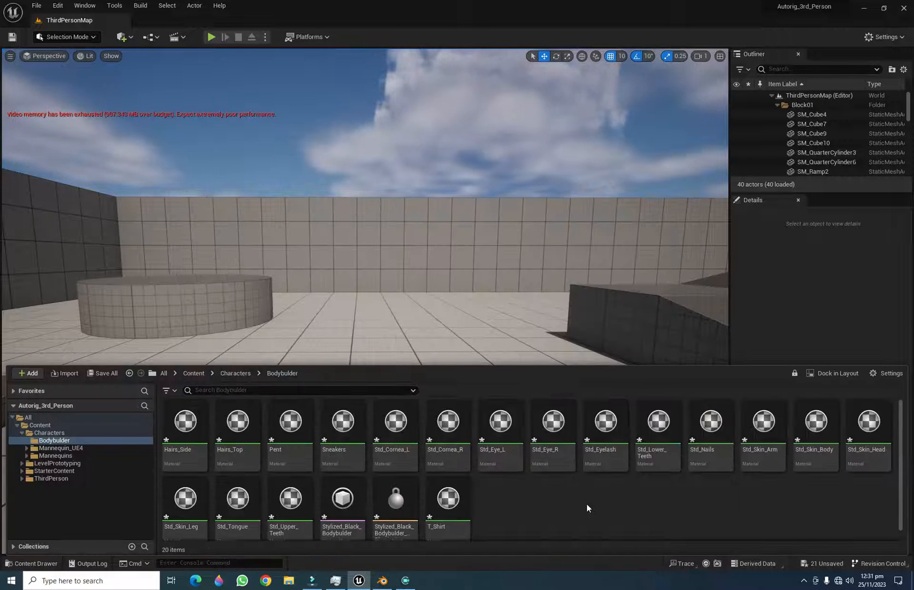
drag(901, 478, 900, 411)
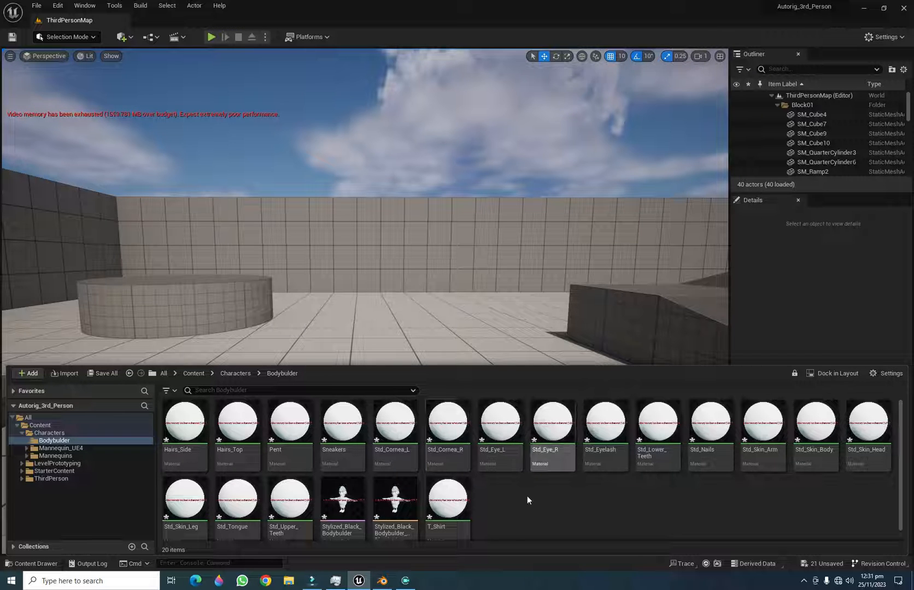
click(407, 440)
click(570, 489)
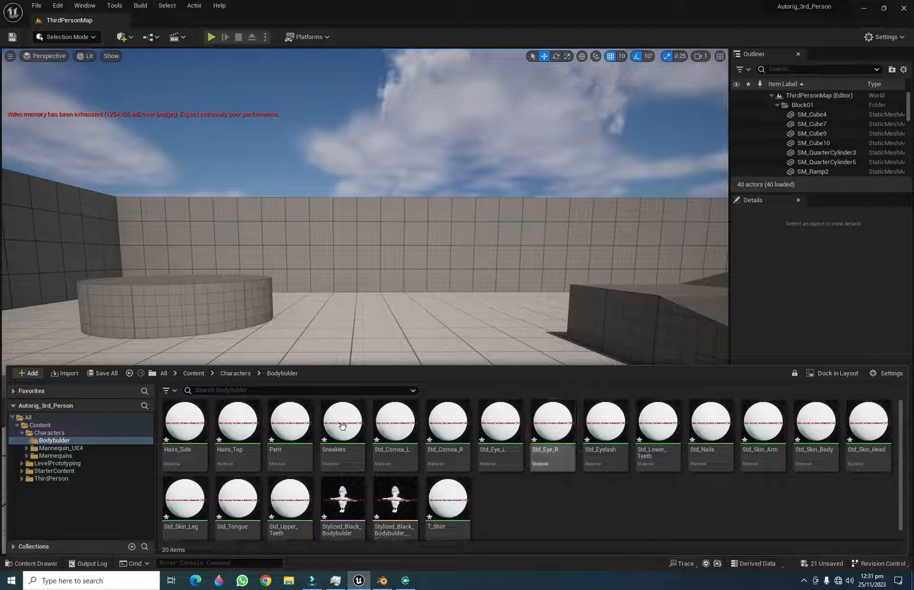
scroll(563, 490, down, 1)
click(536, 487)
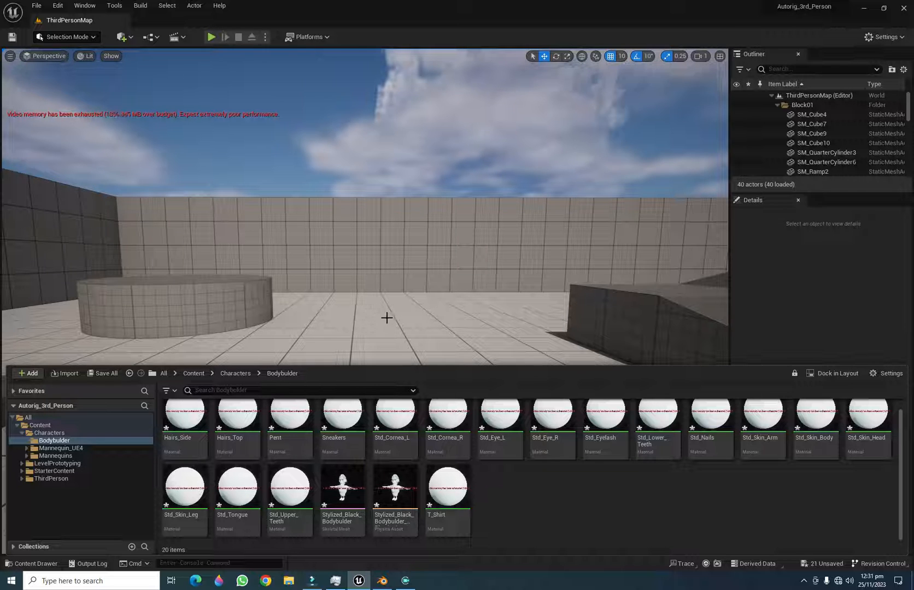
Browse the project content to the Blueprints folder inside ThirdPerson
click(33, 479)
click(22, 478)
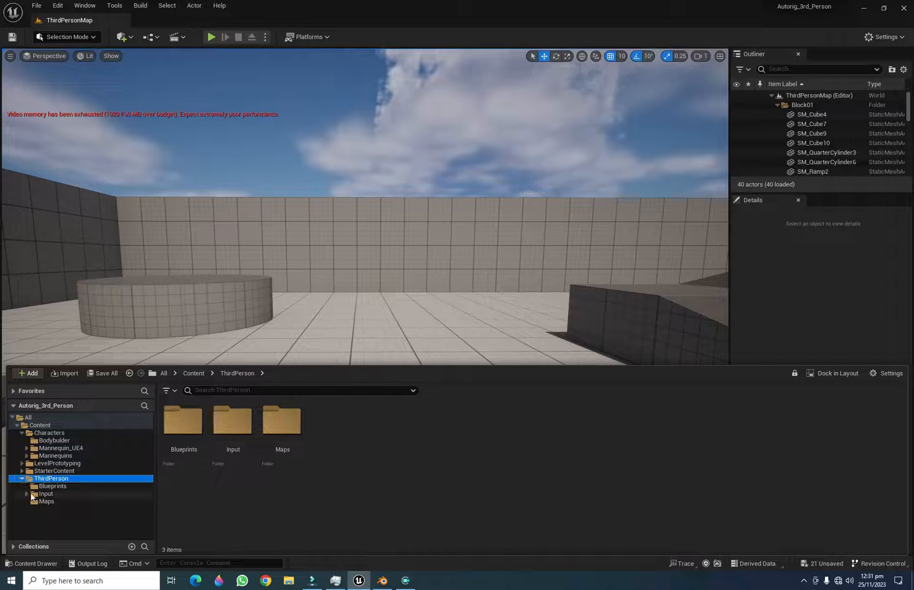
click(46, 487)
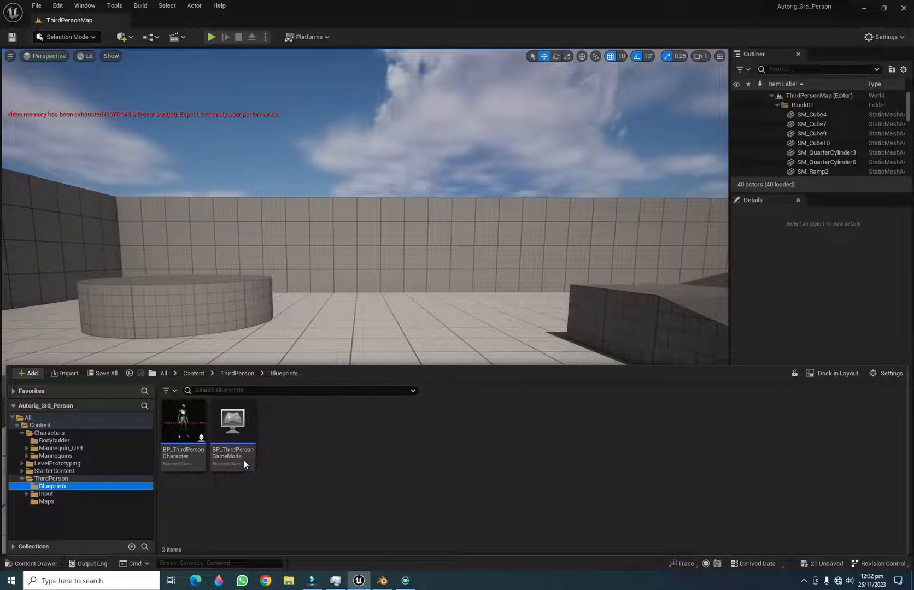
click(247, 442)
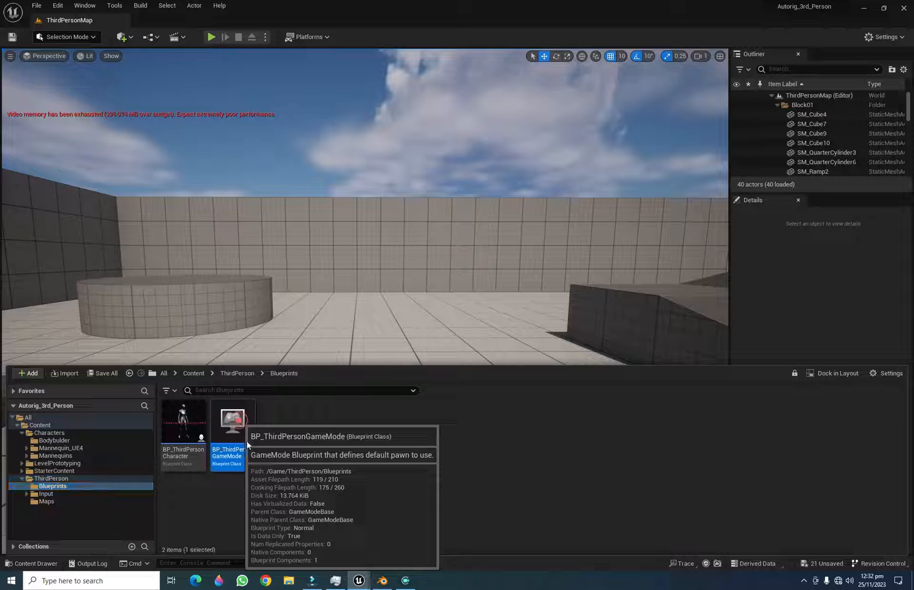
double_click(243, 443)
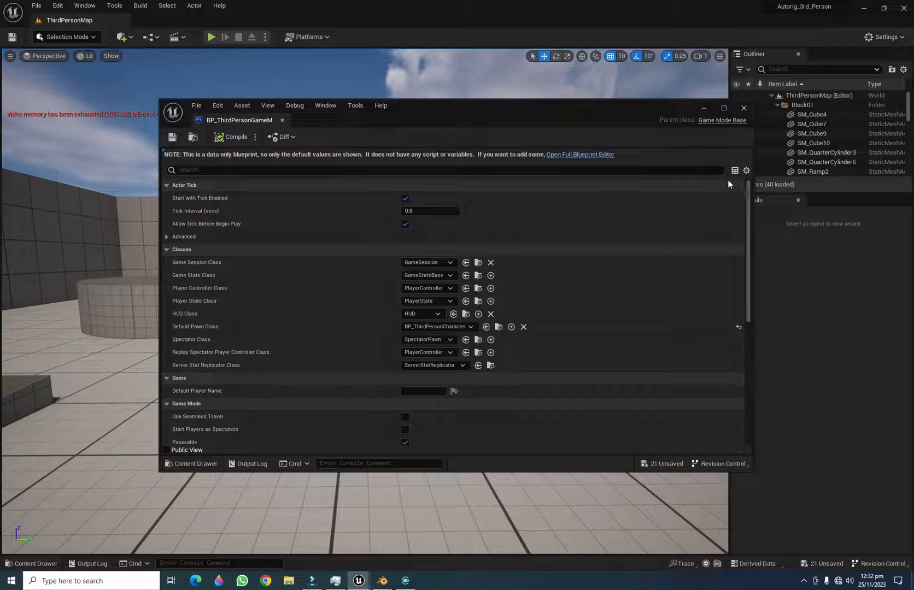
click(743, 108)
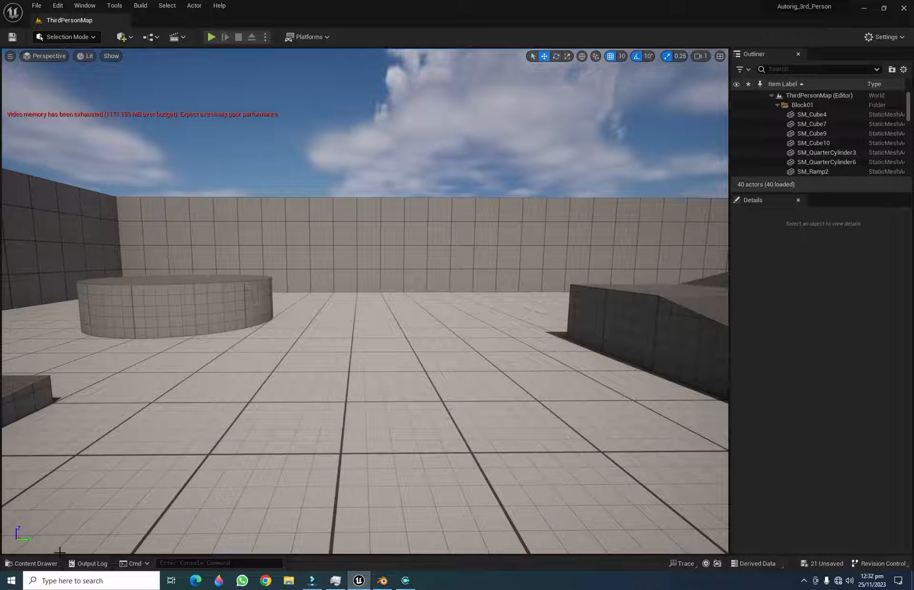
Open the BP_ThirdPersonCharacter blueprint and maximize its editor window
click(42, 561)
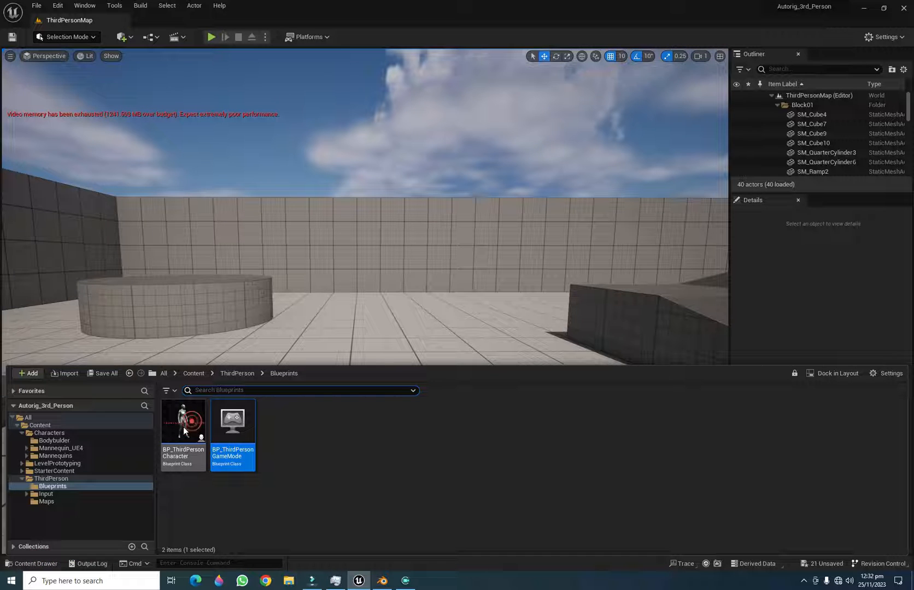
double_click(182, 422)
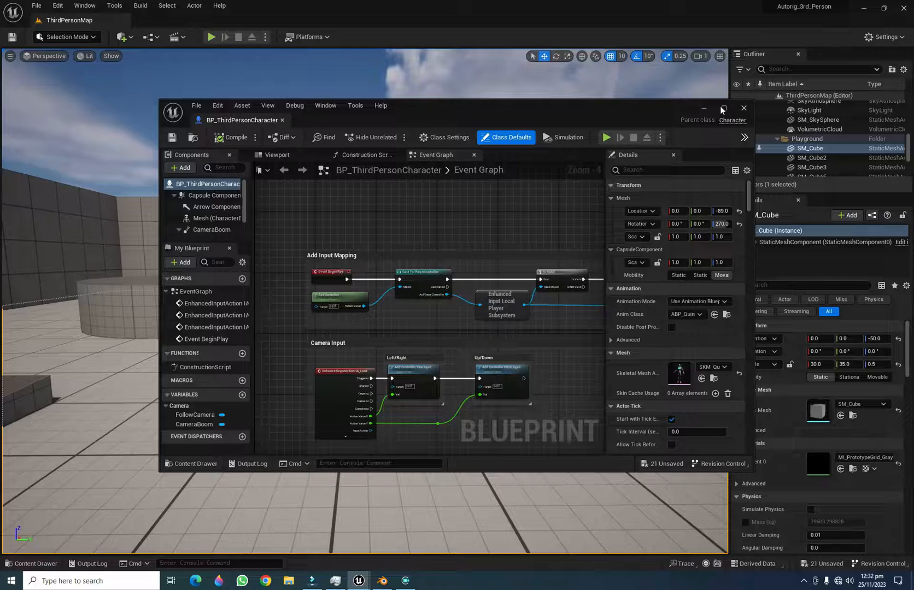
click(721, 108)
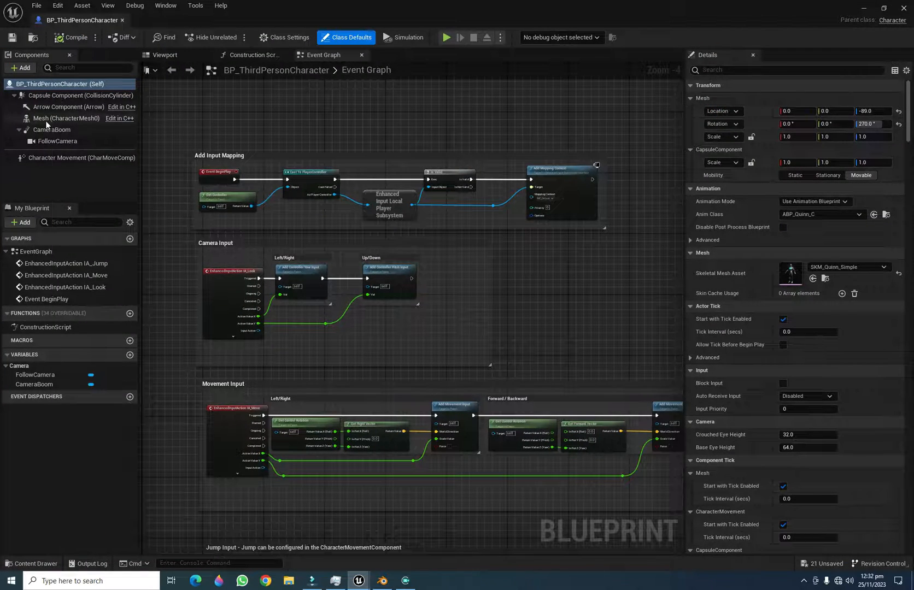
Set the character Mesh component's skeletal mesh asset to Stylized_Black_Bodybulder, and save and close the blueprint
click(49, 119)
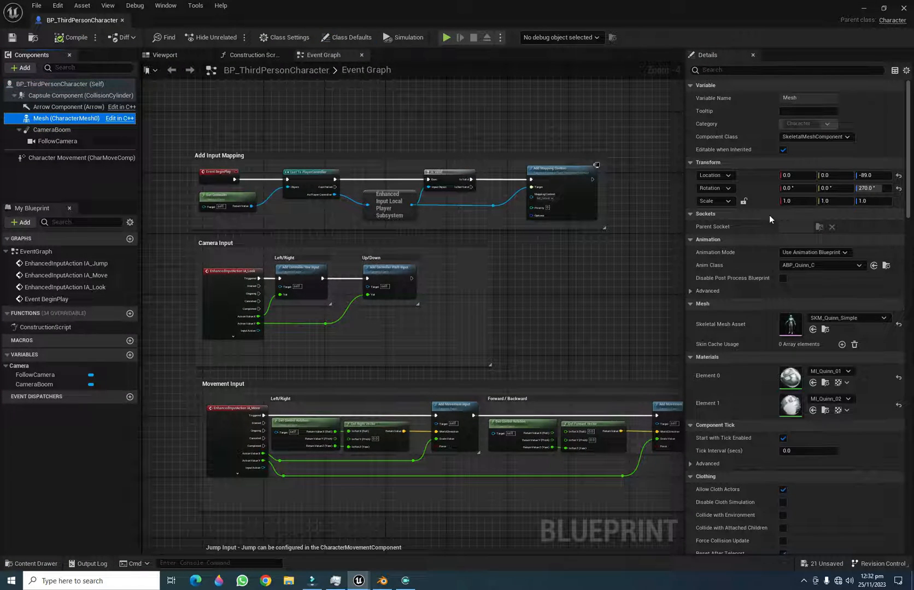
click(879, 319)
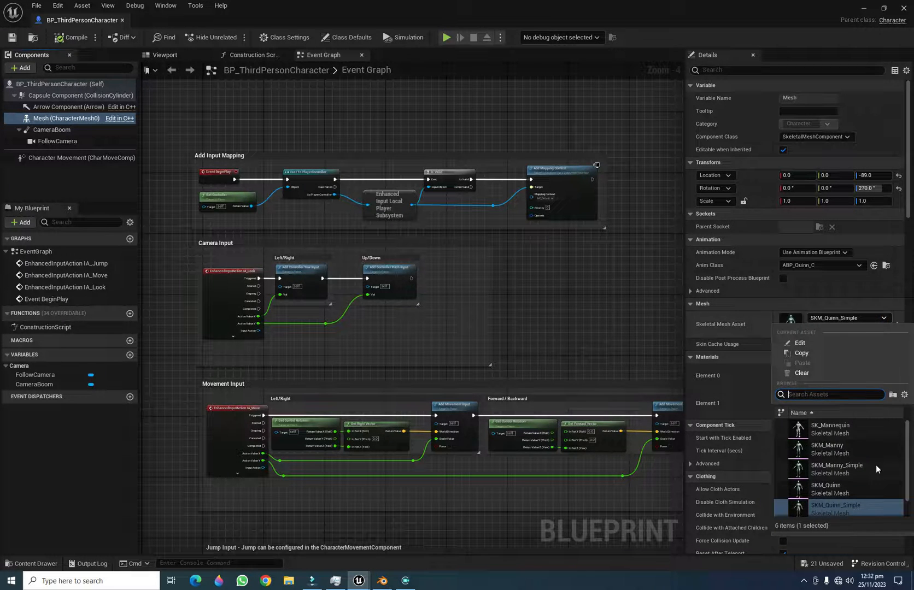
drag(909, 455, 908, 474)
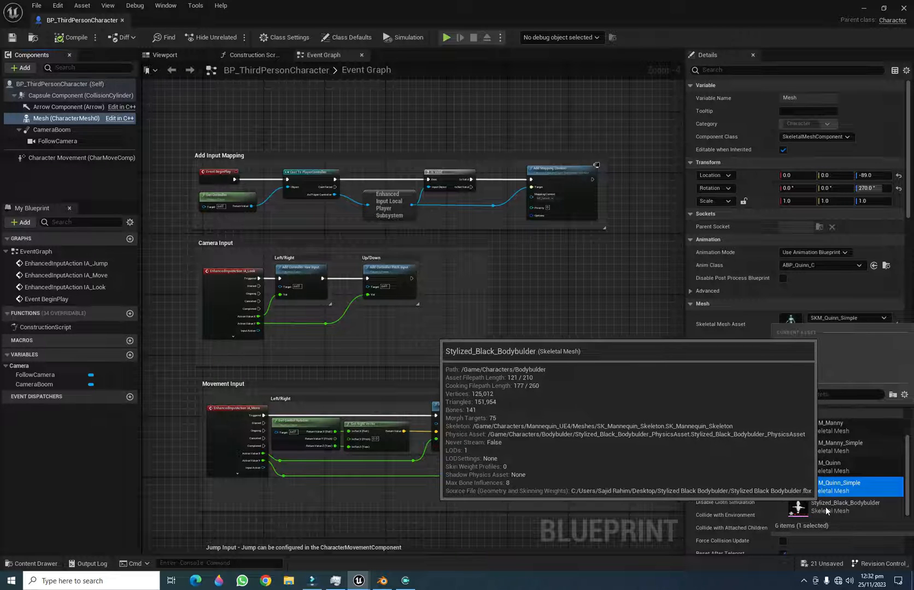
click(826, 511)
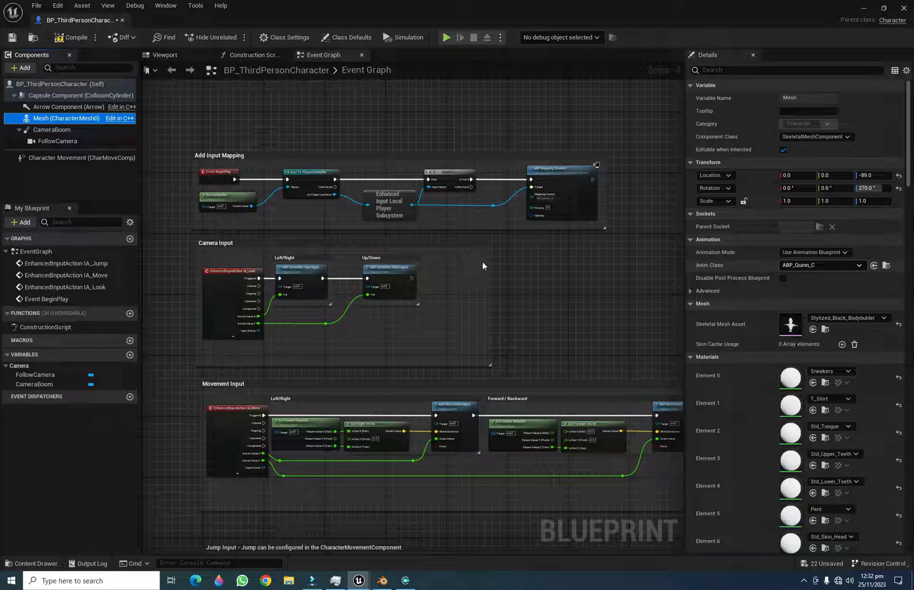
click(11, 38)
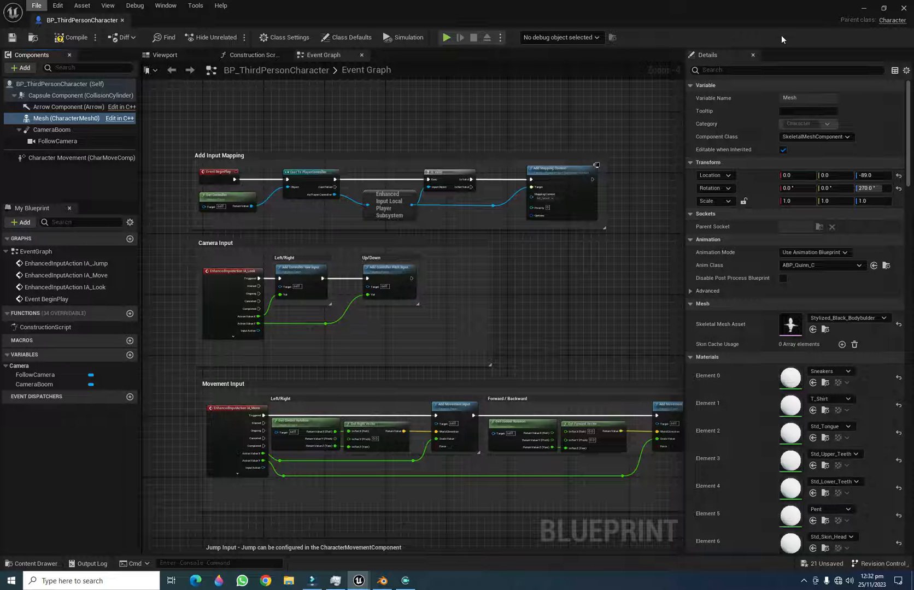
click(122, 20)
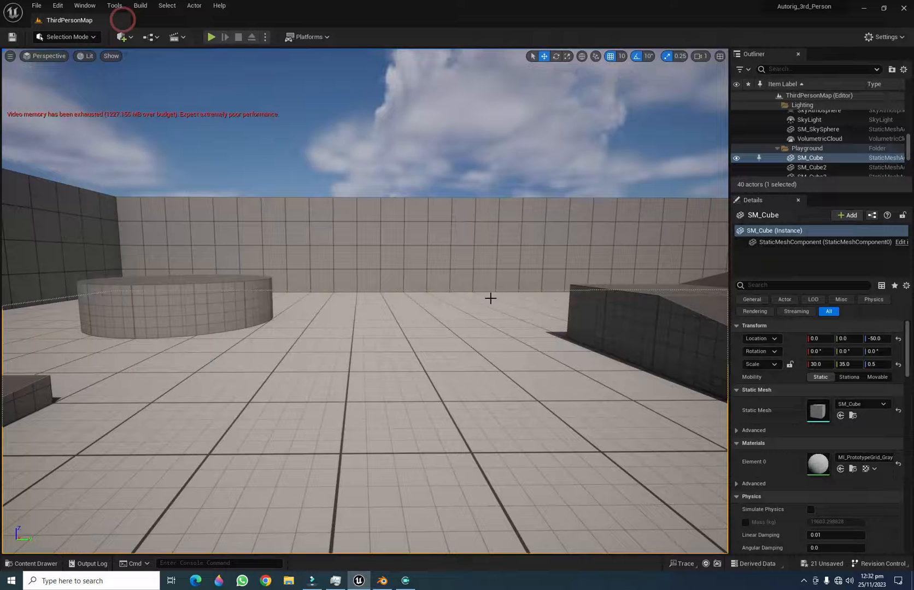
Play the level in the editor, test the character's running and jumping, and stop the session
click(211, 37)
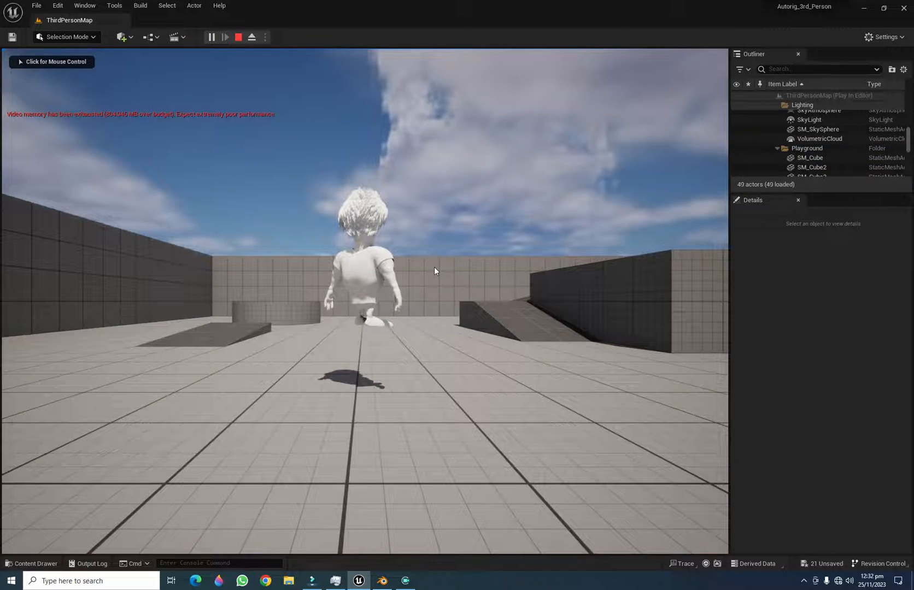
click(364, 301)
key(w)
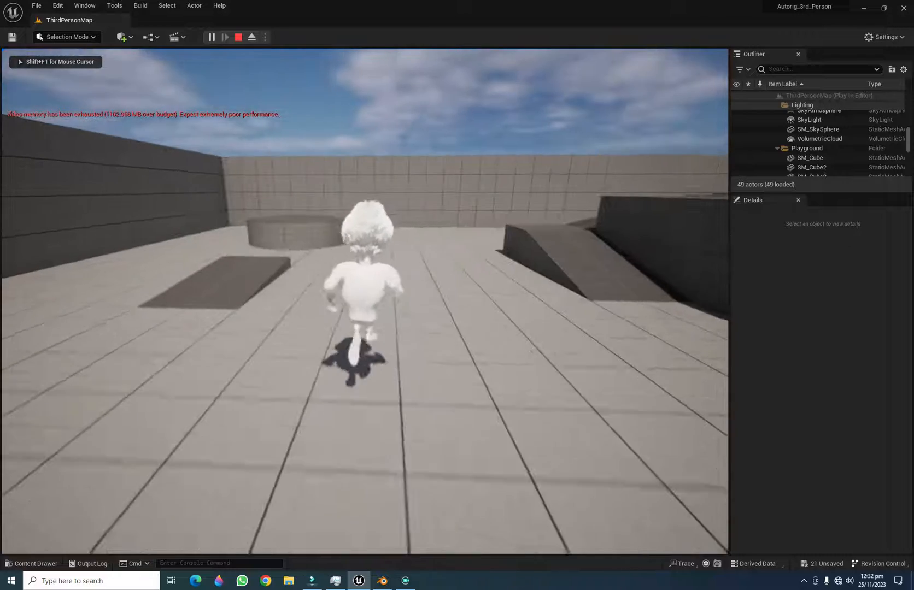
key(space)
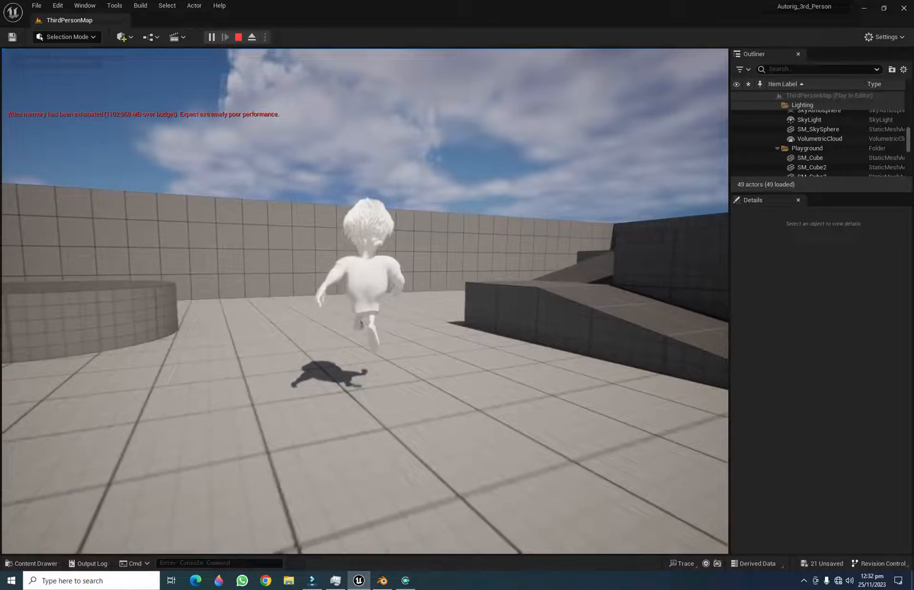
key(space)
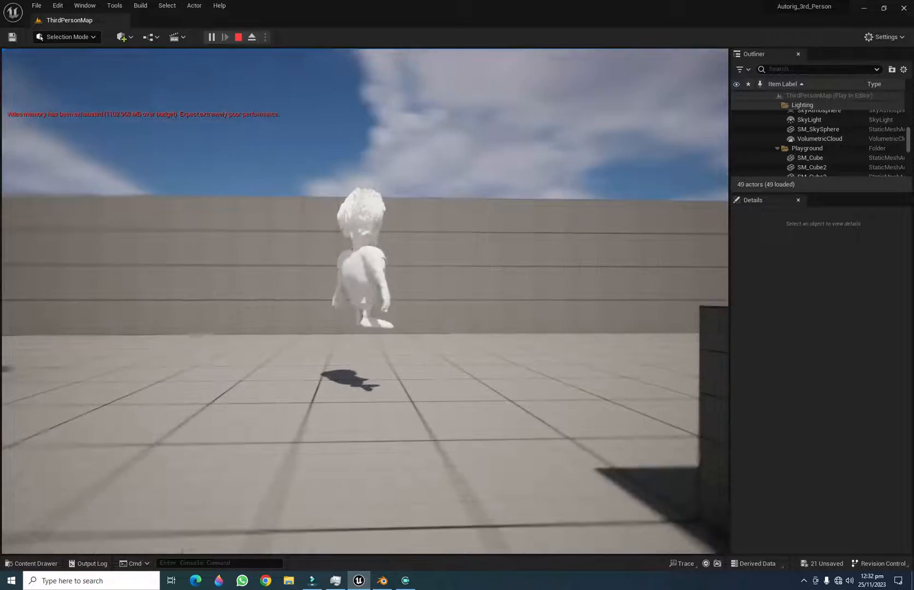
key(w)
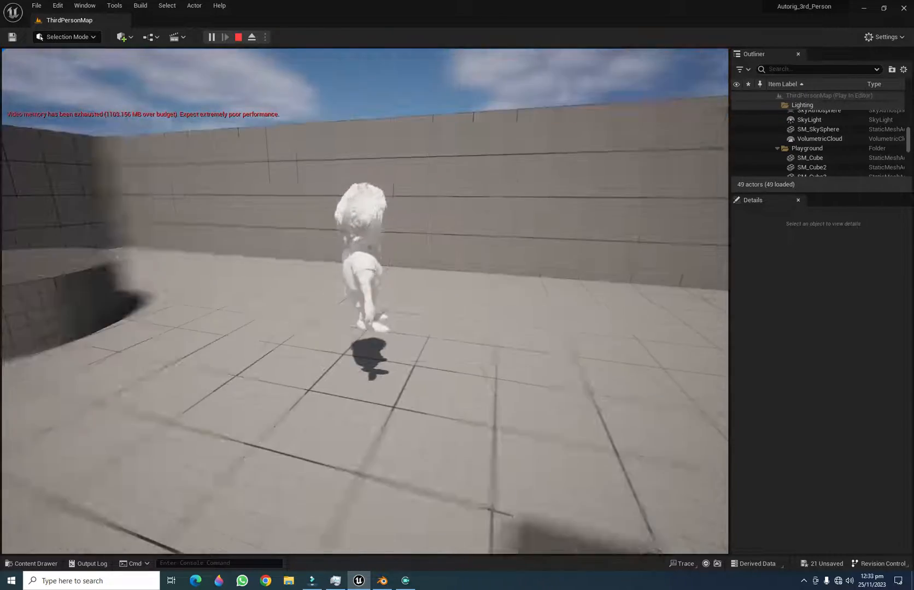
key(Escape)
click(331, 297)
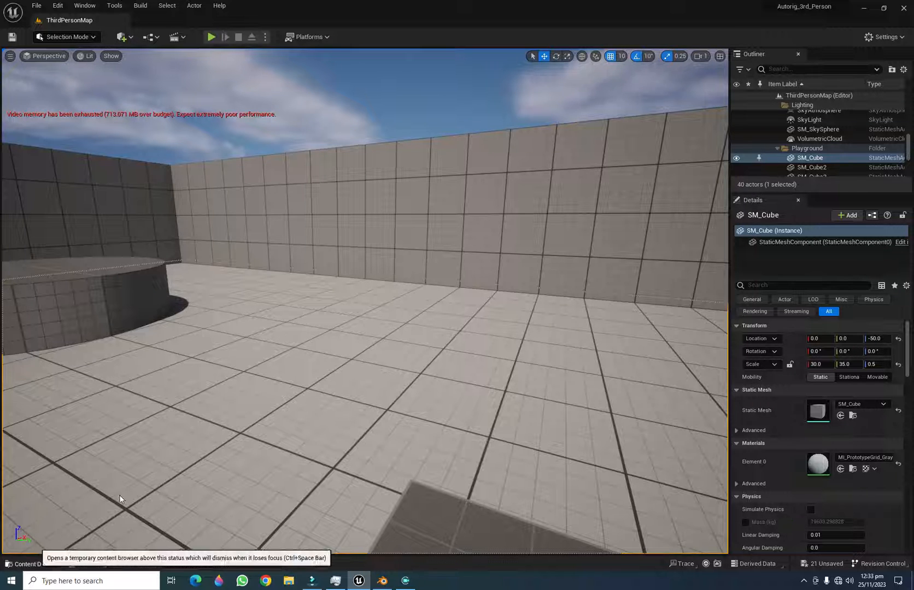
Open the Stylized_Black_Bodybulder skeletal mesh from the Characters/Bodybulder folder
click(33, 563)
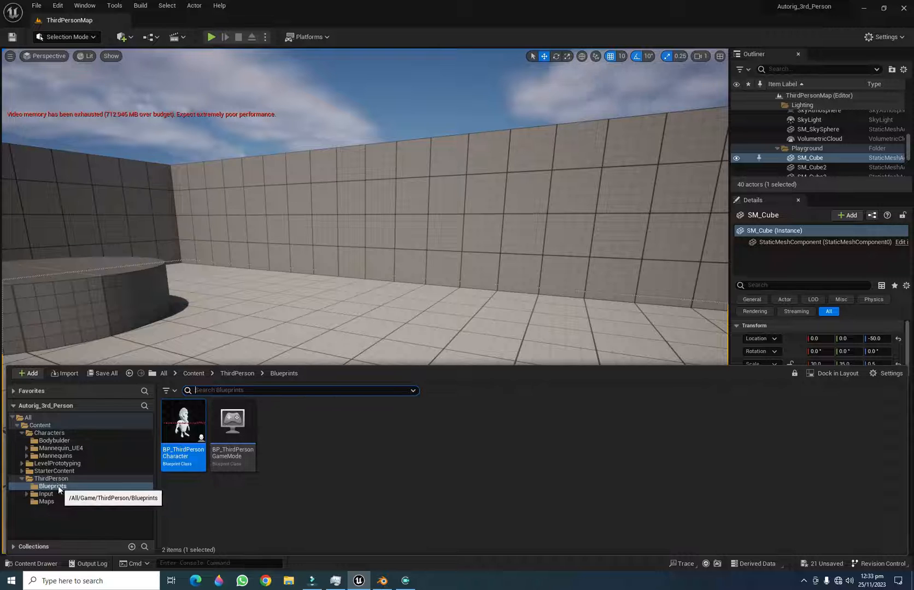
click(67, 441)
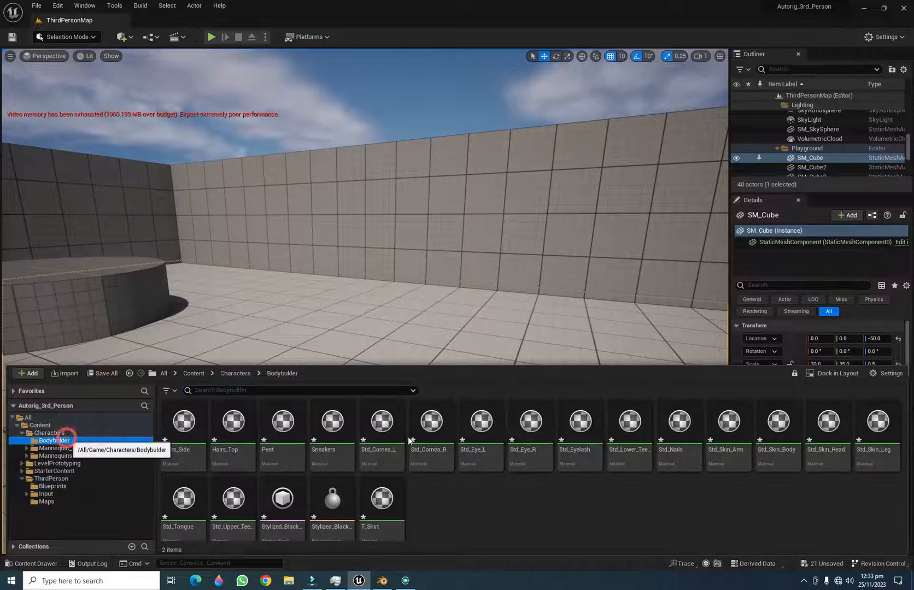
click(553, 509)
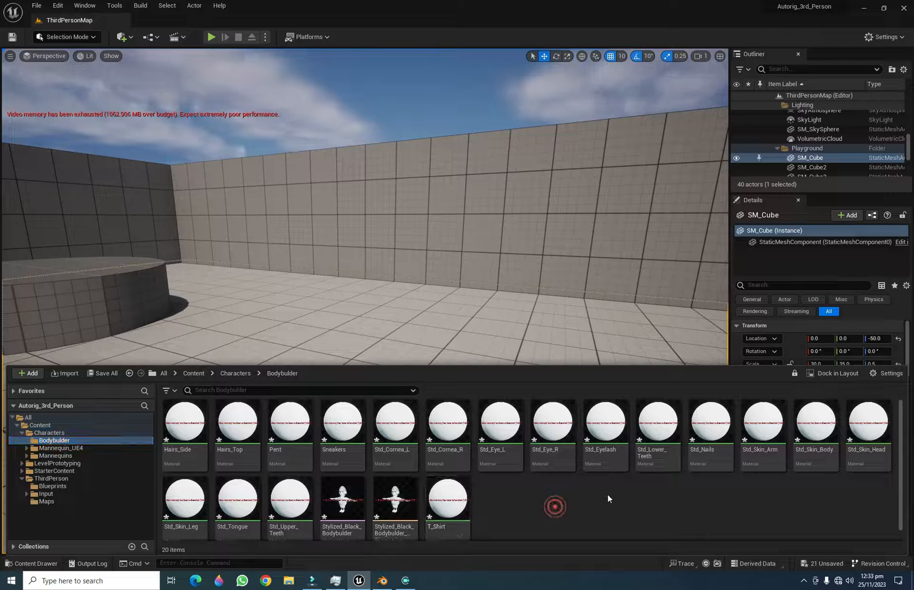
scroll(617, 498, down, 1)
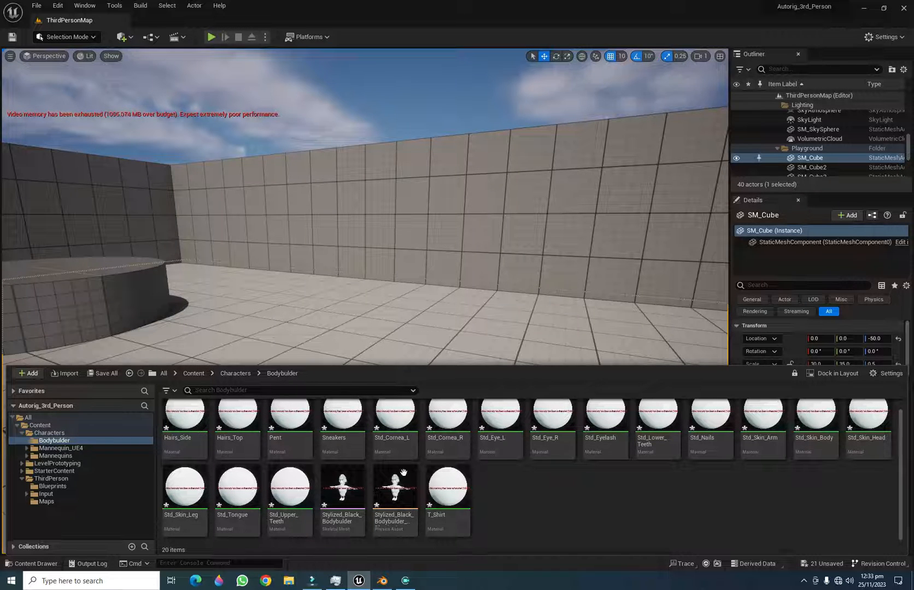
scroll(561, 509, up, 1)
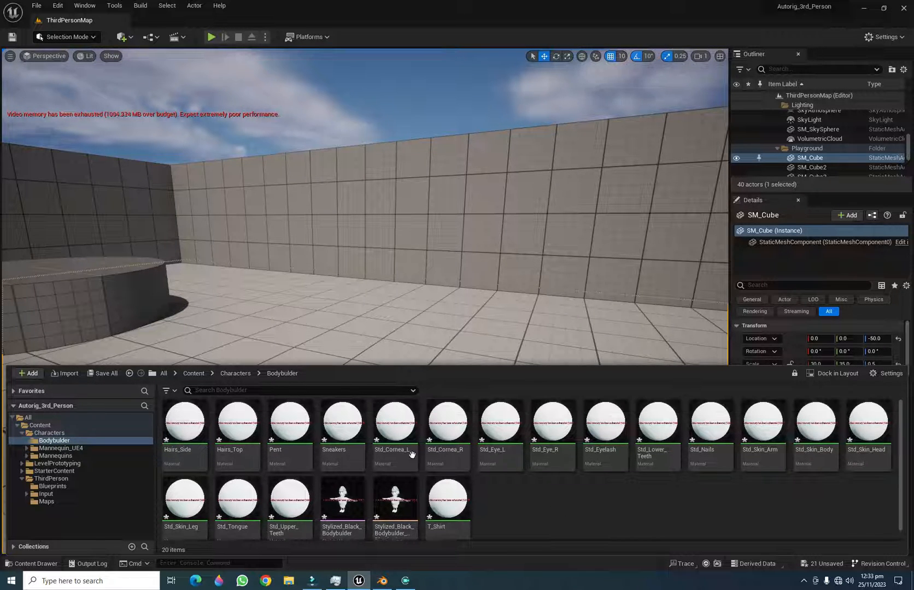
scroll(412, 459, down, 1)
click(516, 491)
click(394, 481)
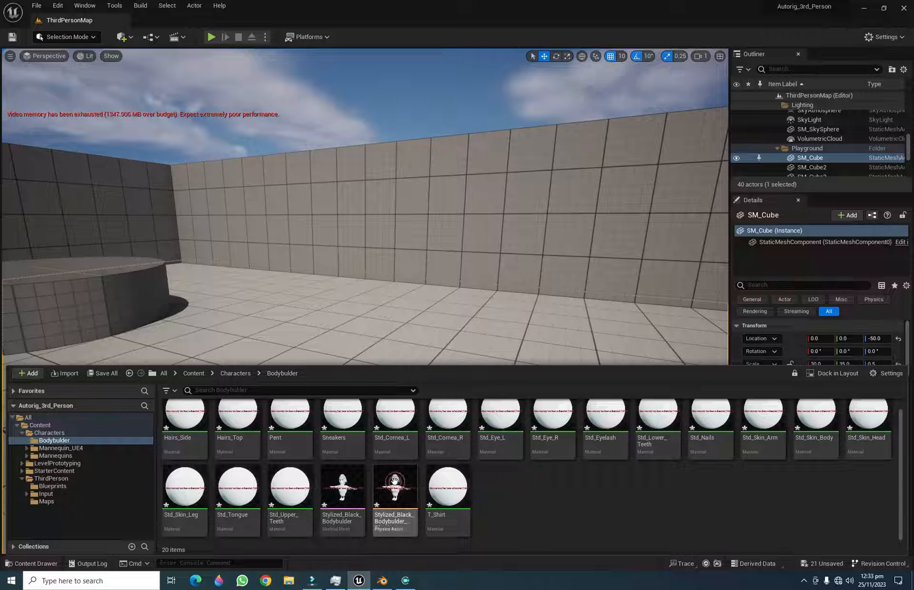
click(352, 482)
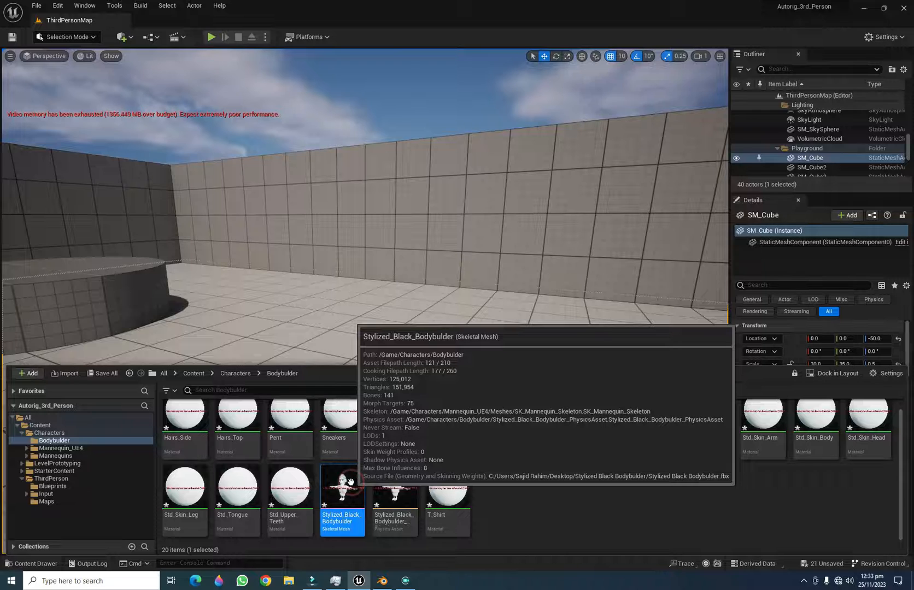
double_click(350, 481)
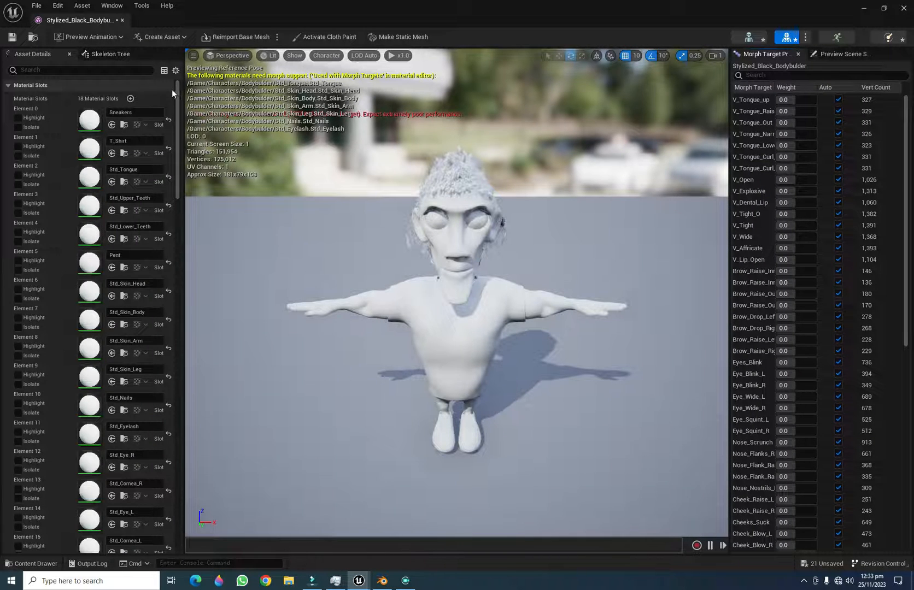
Display the skeleton tree of the bodybuilder mesh and turn on Show Retargeting Options for its bones
click(112, 53)
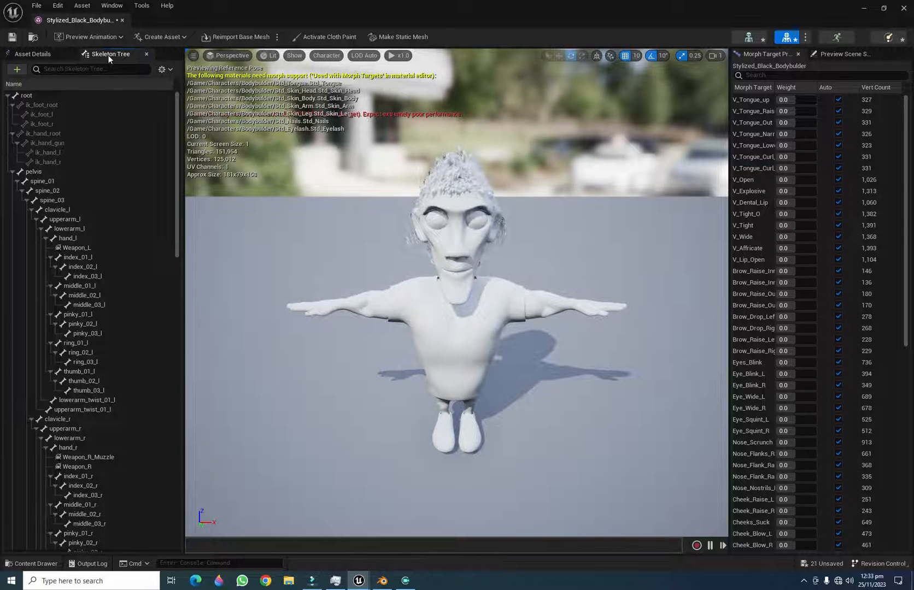
click(169, 71)
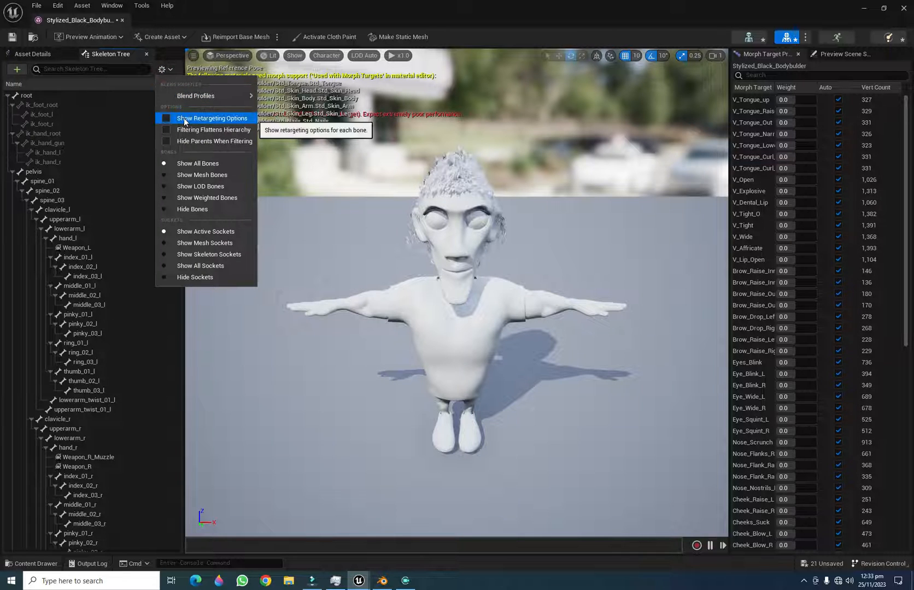
click(163, 70)
click(163, 70)
click(226, 119)
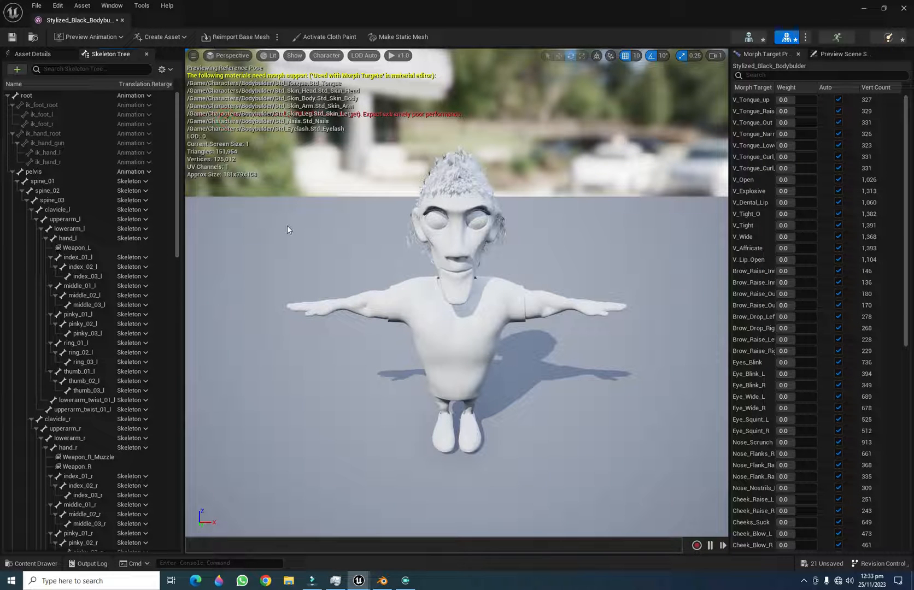
Recursively set the translation retargeting of the pelvis bone and all its child bones to Skeleton
click(36, 171)
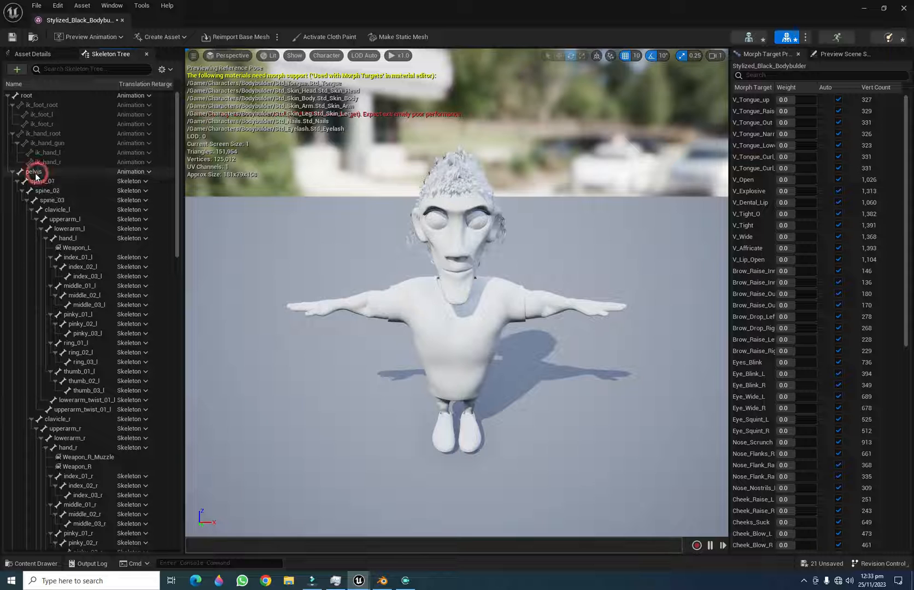
click(139, 173)
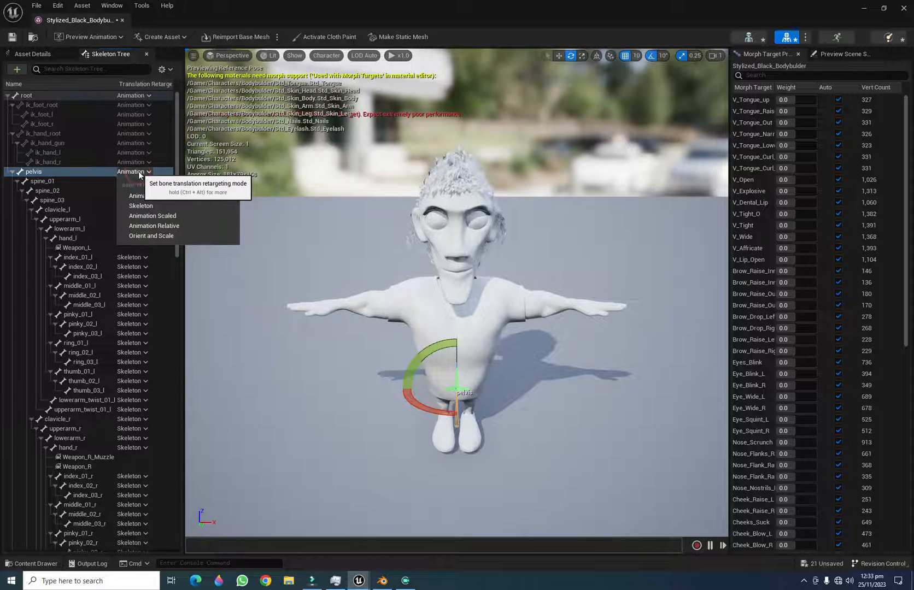
click(148, 173)
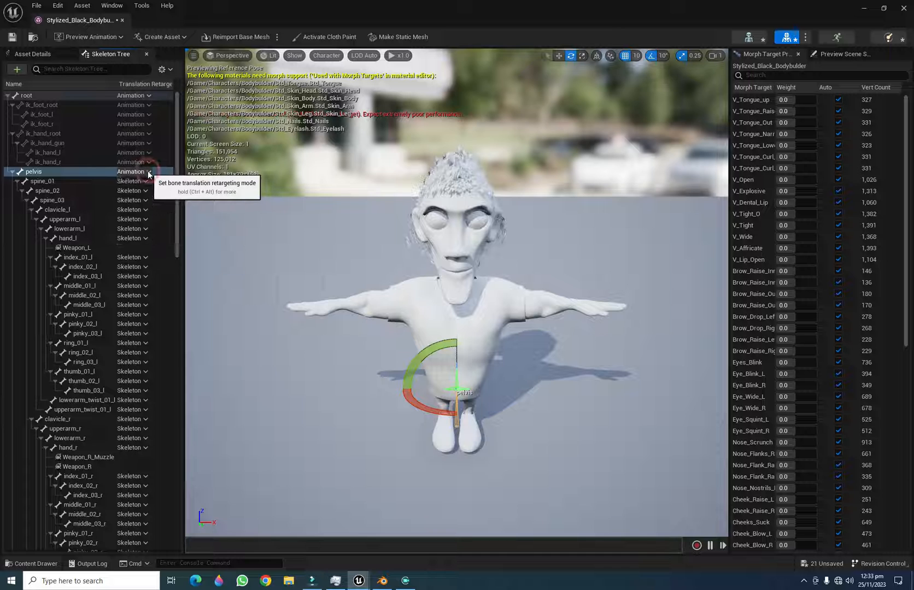
right_click(132, 174)
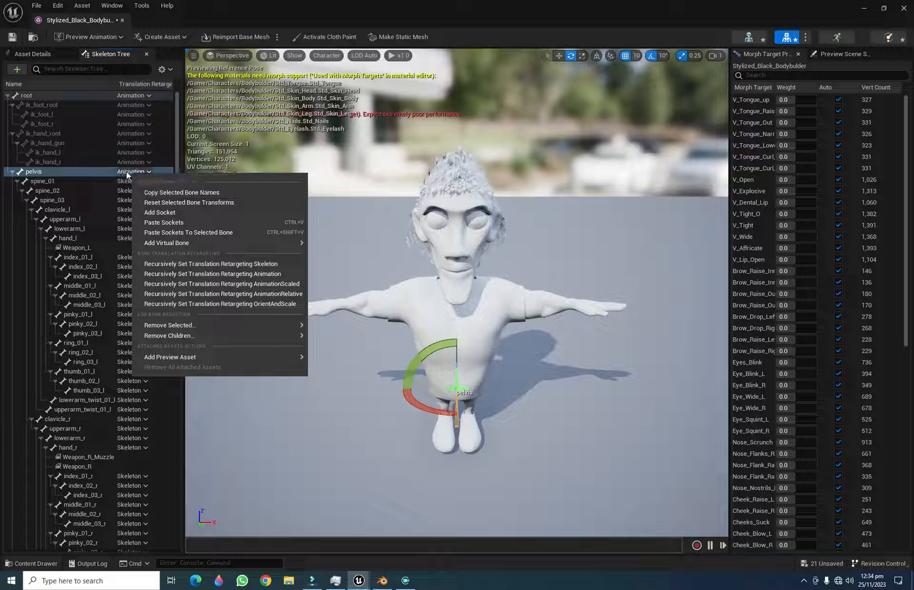
right_click(126, 171)
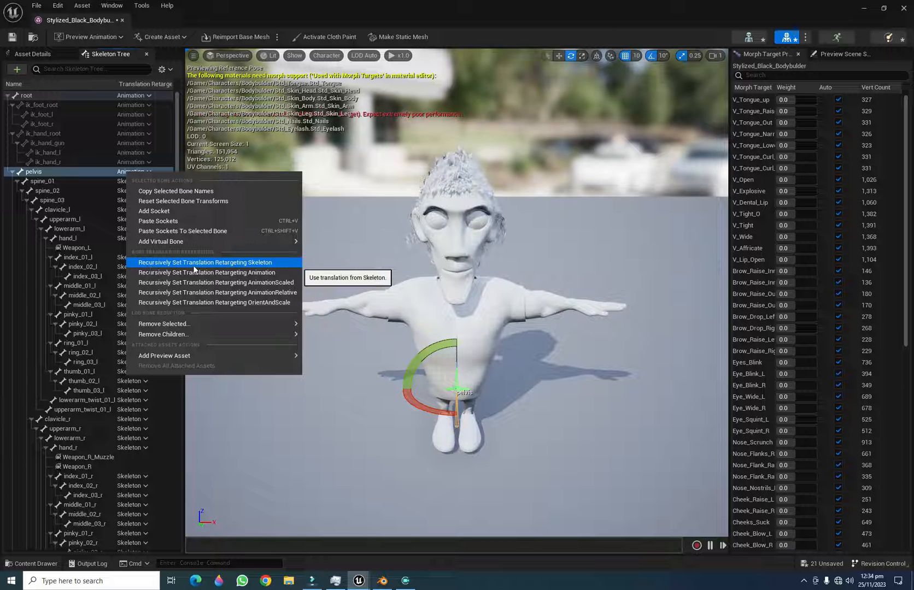
click(176, 265)
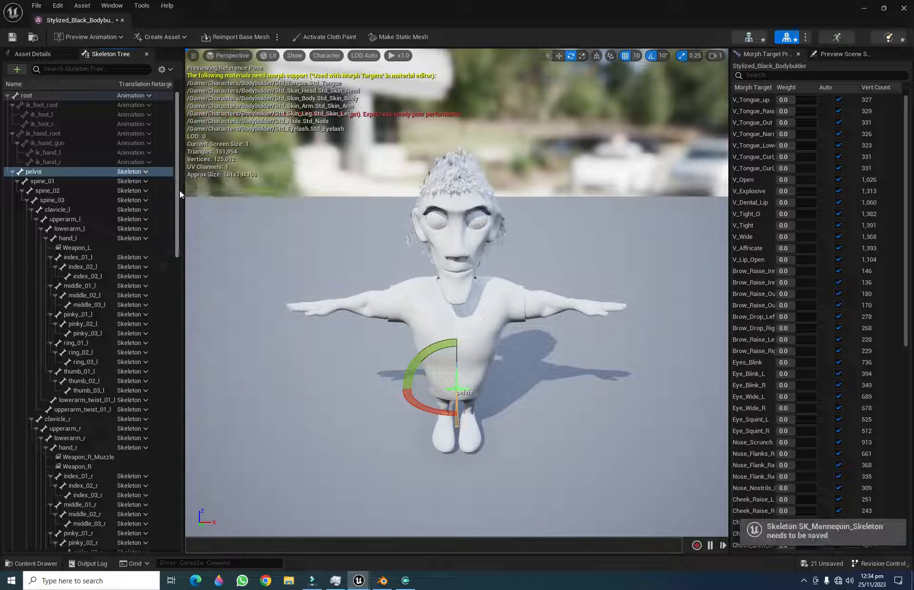
Set the pelvis bone's translation retargeting to Animation Scaled, then save and close the skeletal mesh asset
click(126, 172)
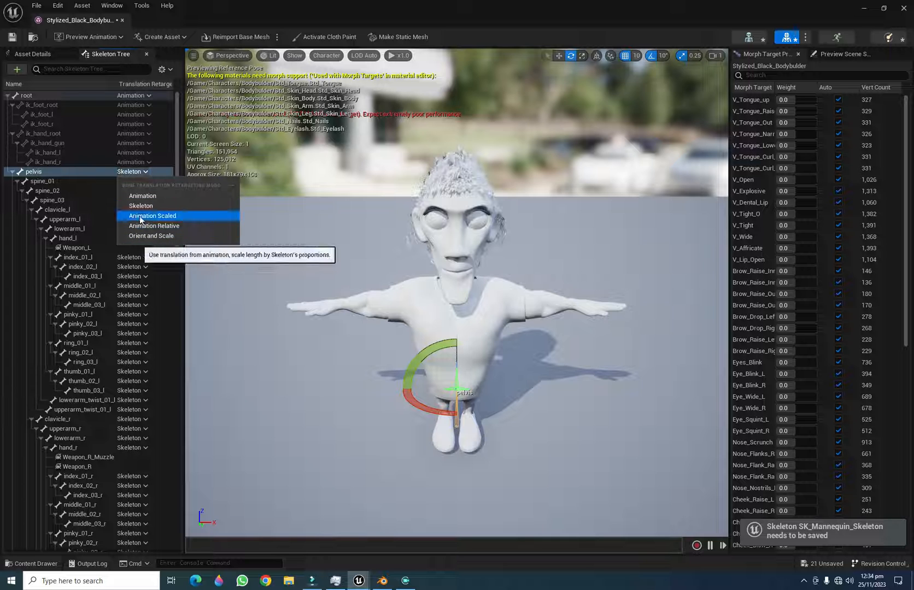
click(171, 219)
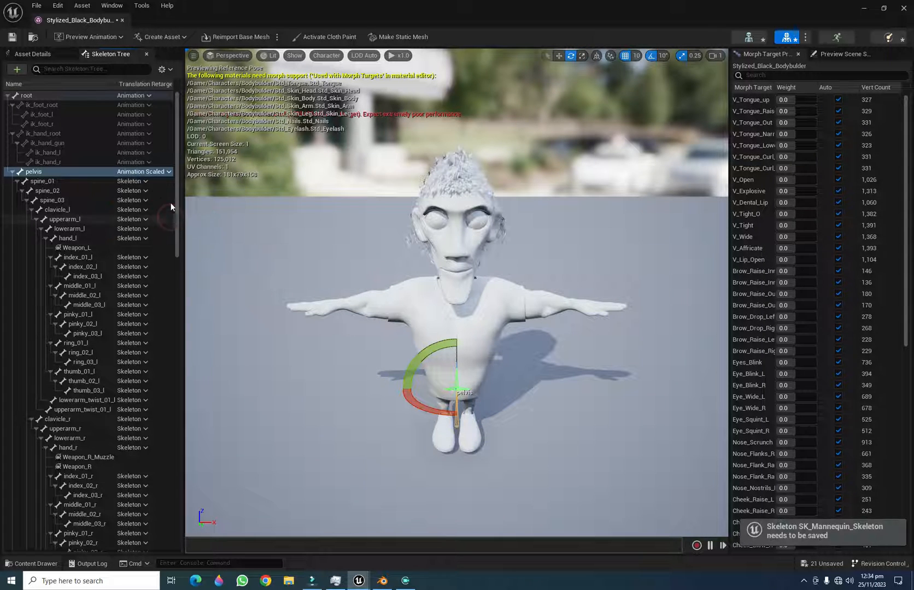
click(12, 38)
click(901, 7)
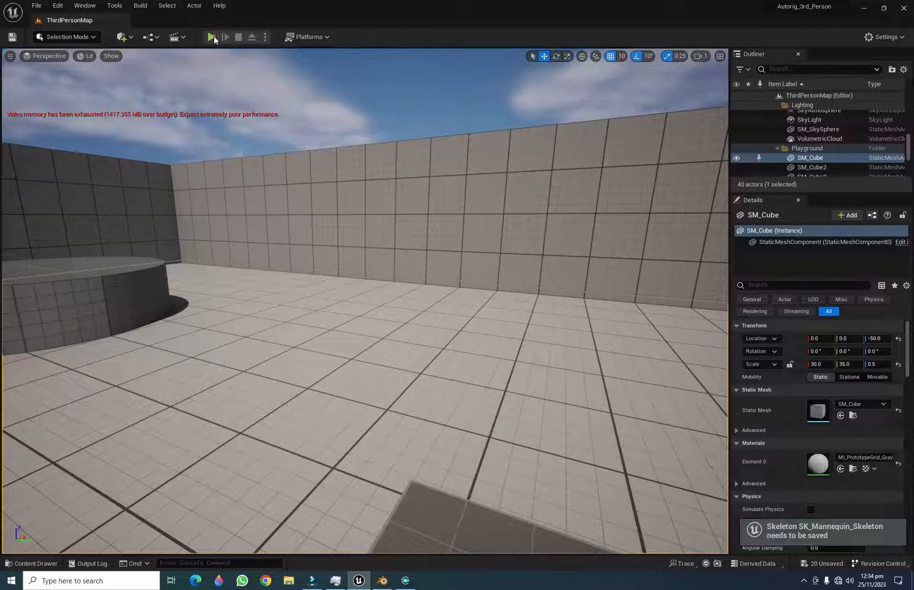
Play the level in the editor, run and jump around the map to check the retargeted character, and stop the session
click(212, 36)
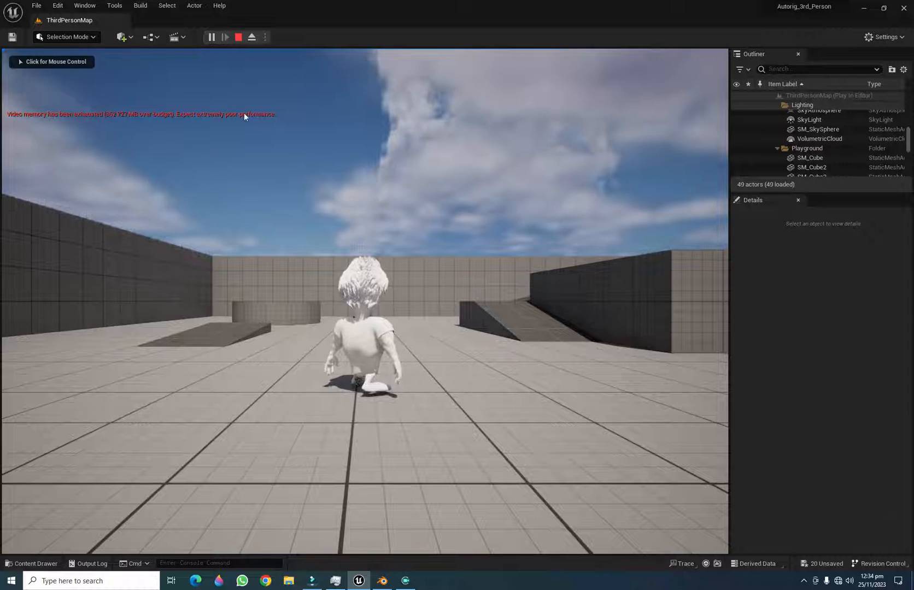
click(365, 301)
key(w)
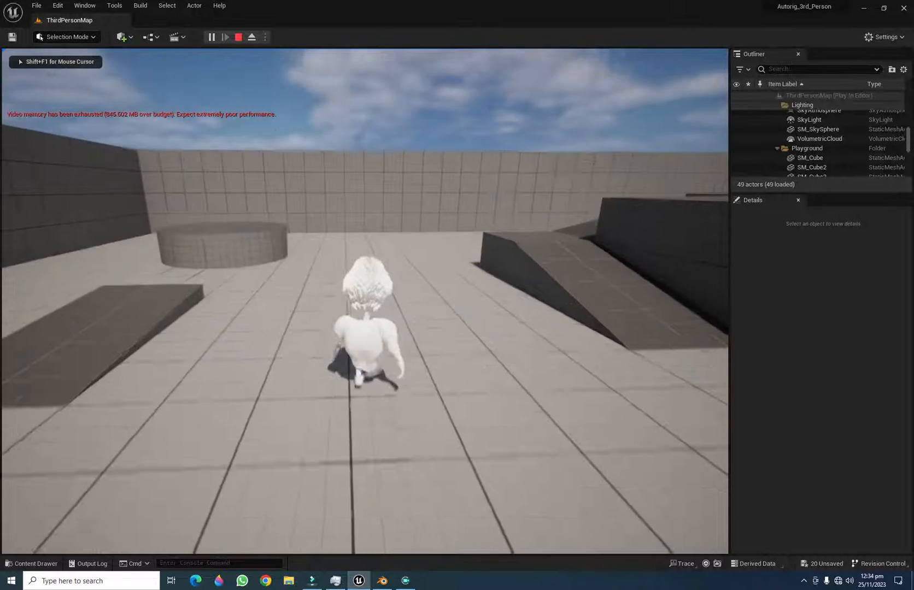
key(space)
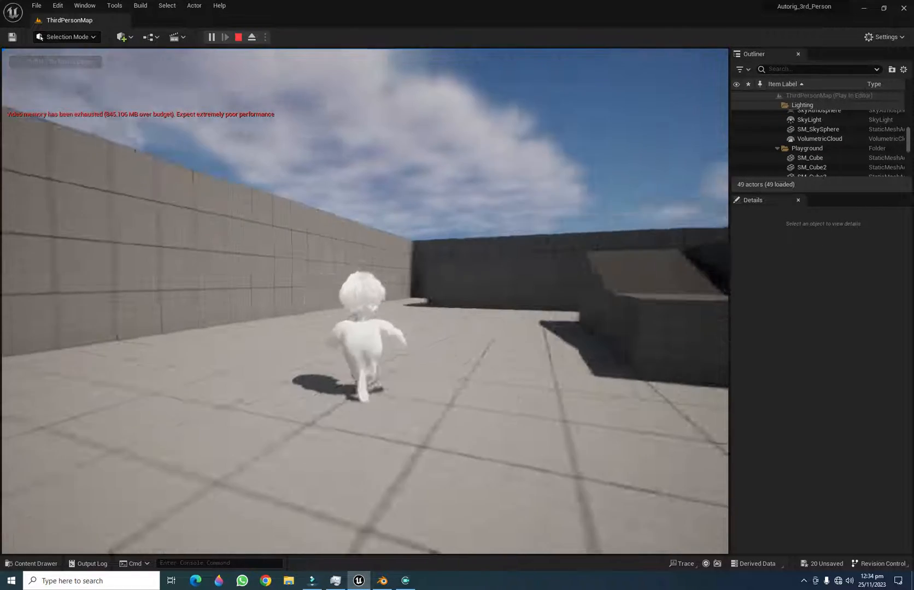
key(w)
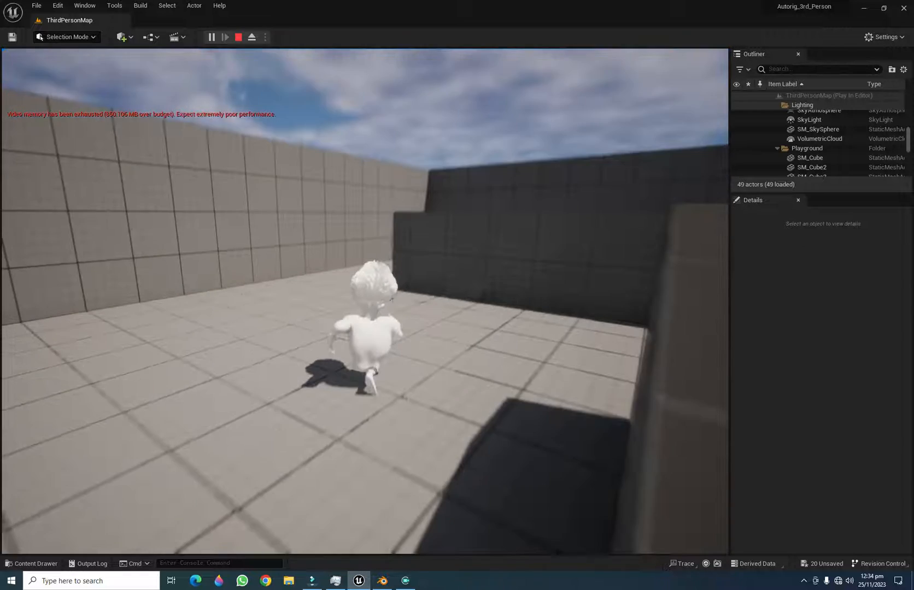
key(w)
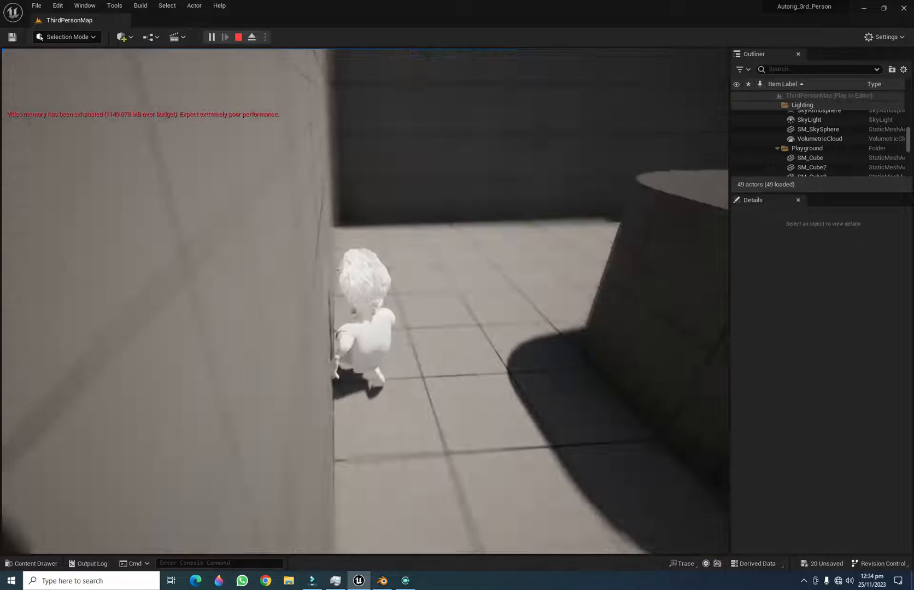
key(w)
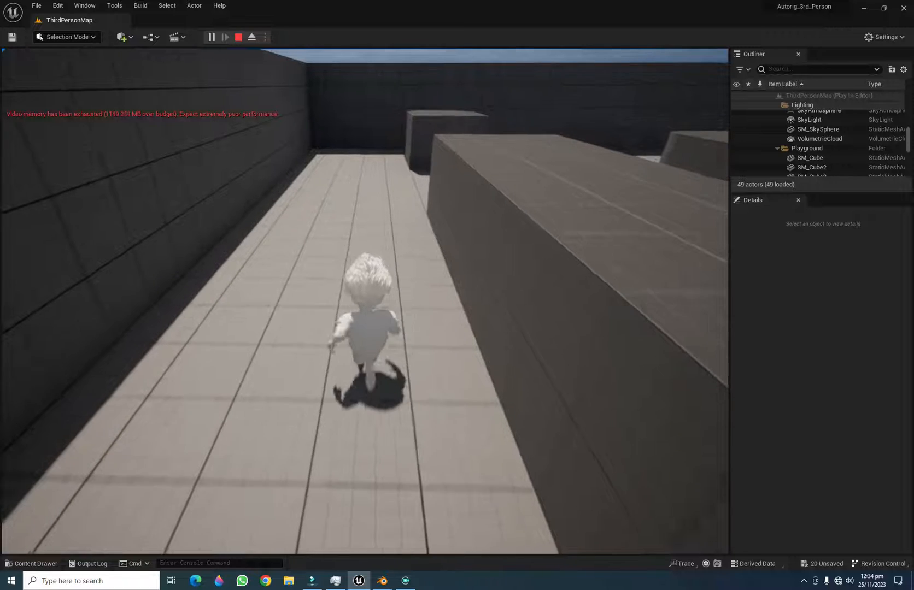
key(w)
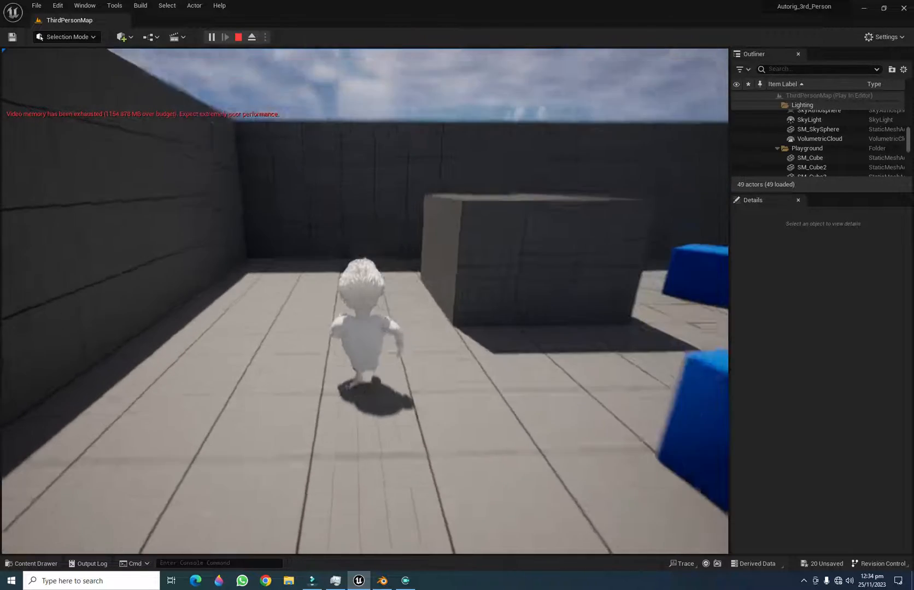
key(w)
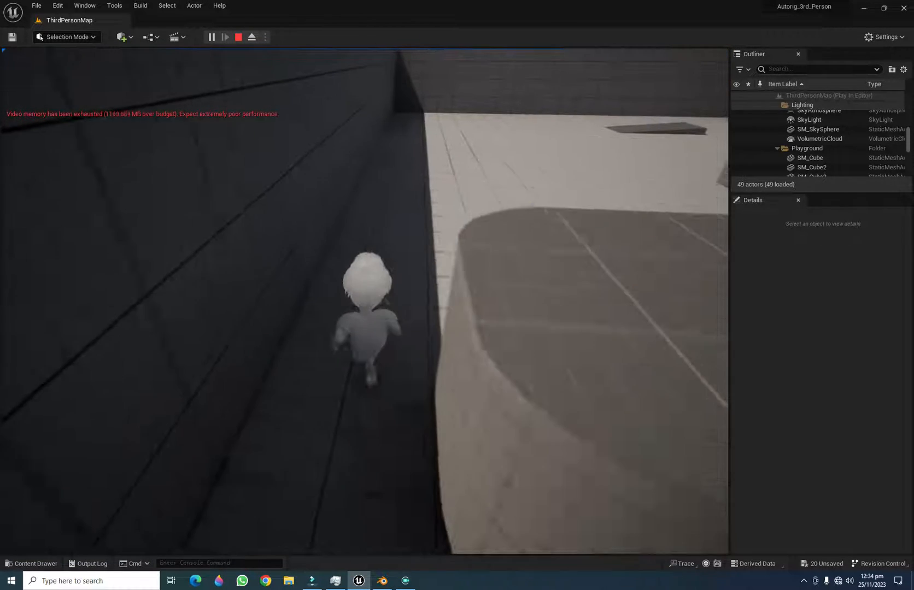
key(w)
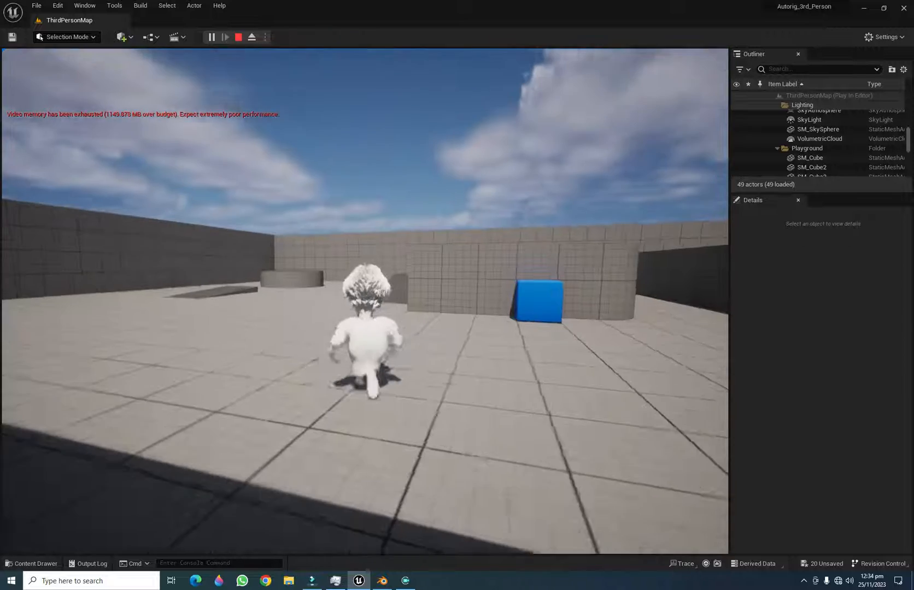
key(w)
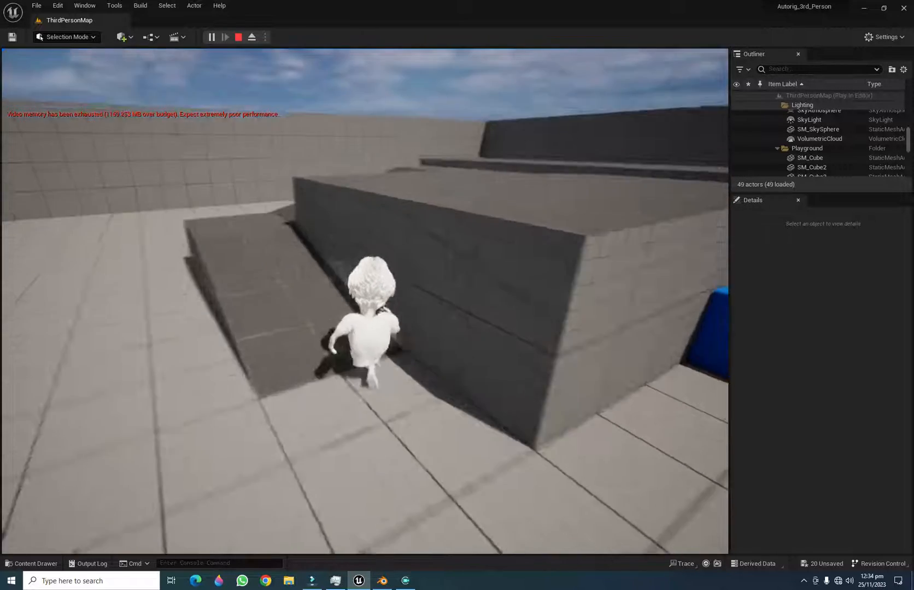
key(w)
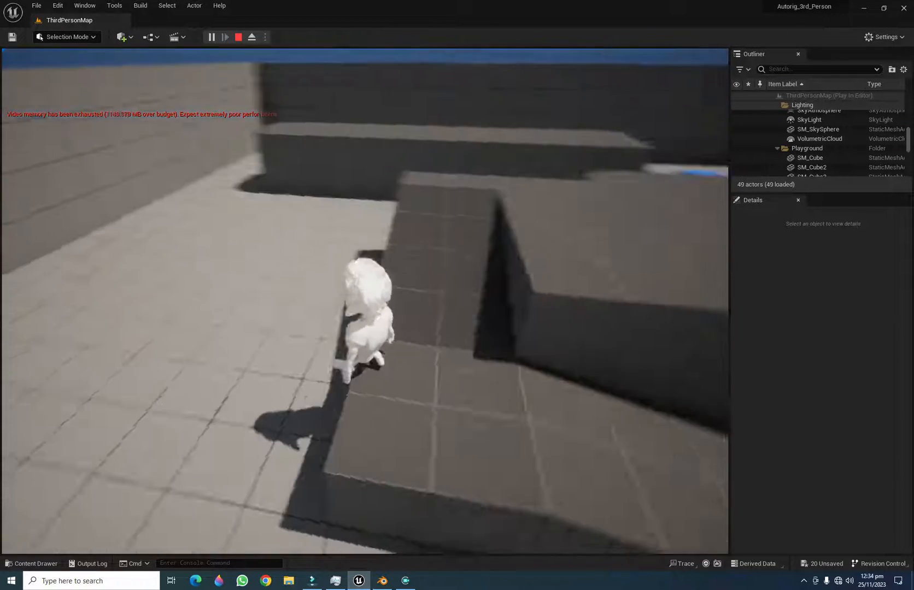
key(w)
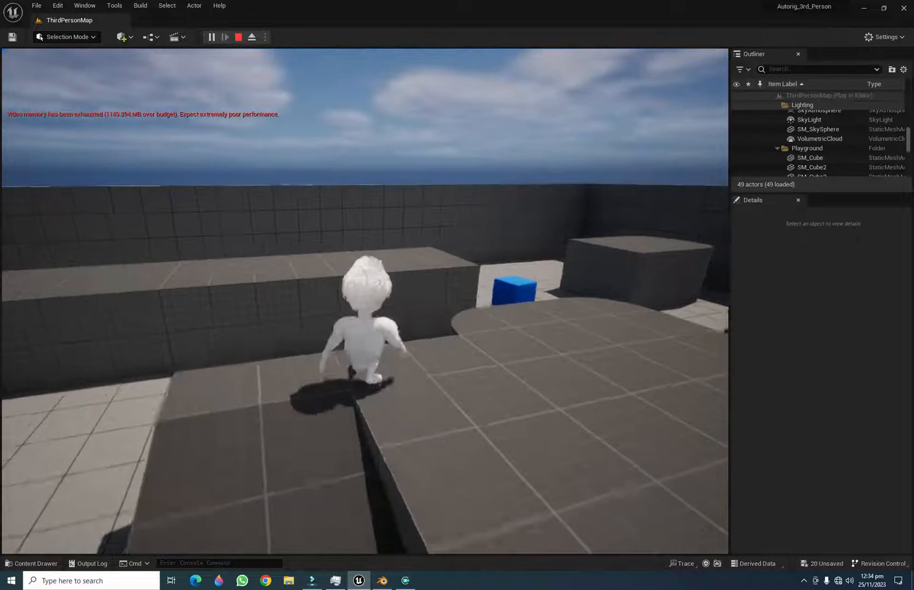
key(w)
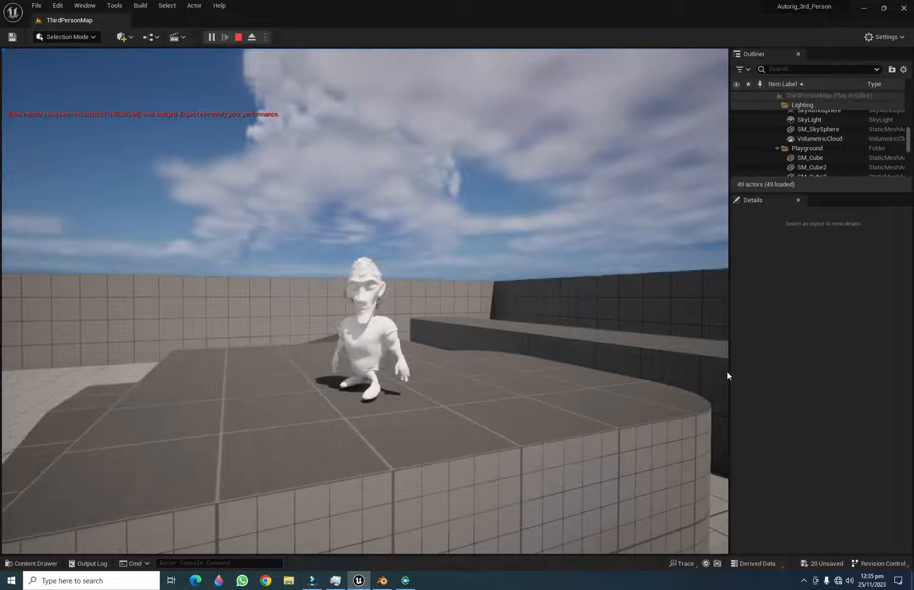
key(Escape)
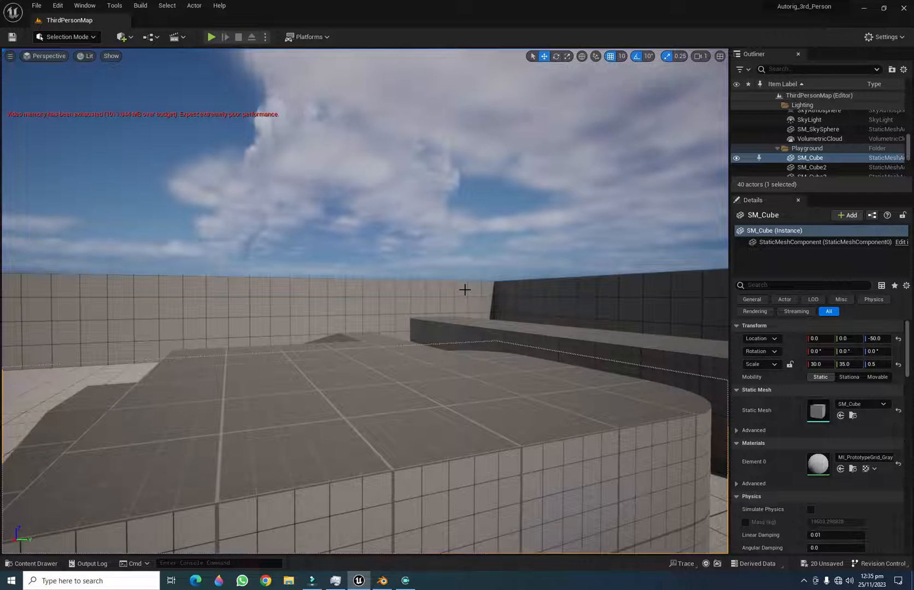
Switch to Blender and open the FBX export settings for the bodybuilder character
click(382, 580)
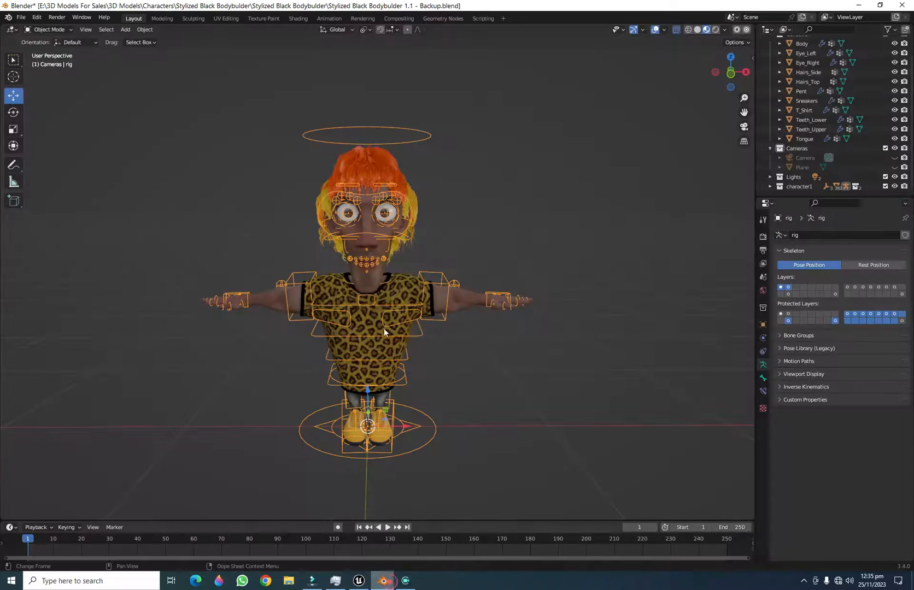
click(22, 17)
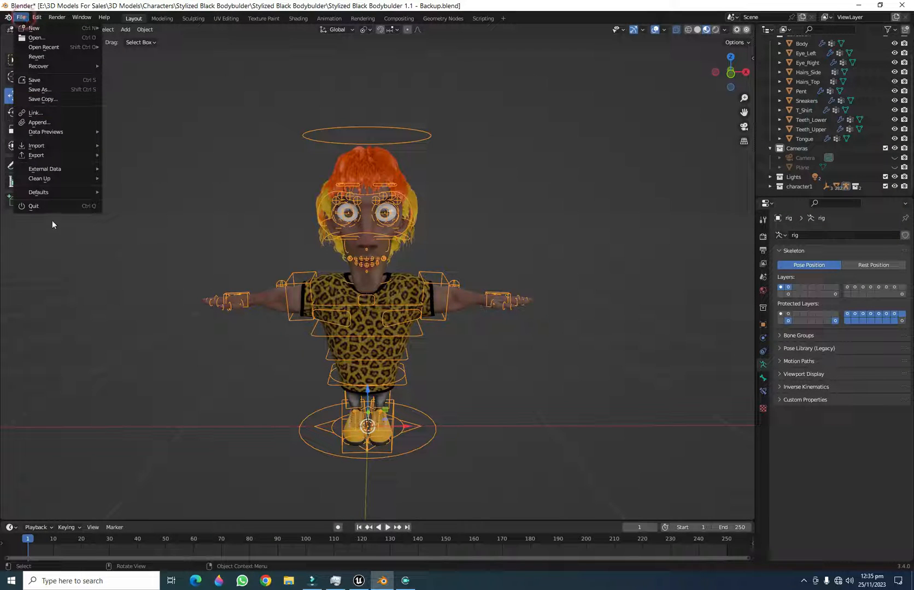
mouse_move(57, 155)
click(140, 240)
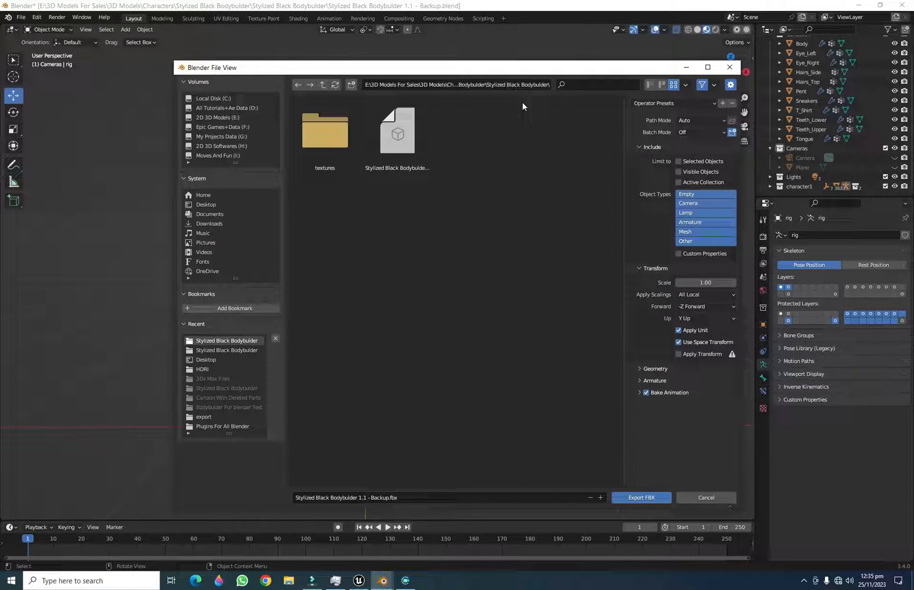
Set the FBX export's Path Mode to Copy with embedded textures, and switch back to Unreal Engine
drag(486, 69, 376, 83)
click(621, 135)
click(619, 134)
click(618, 134)
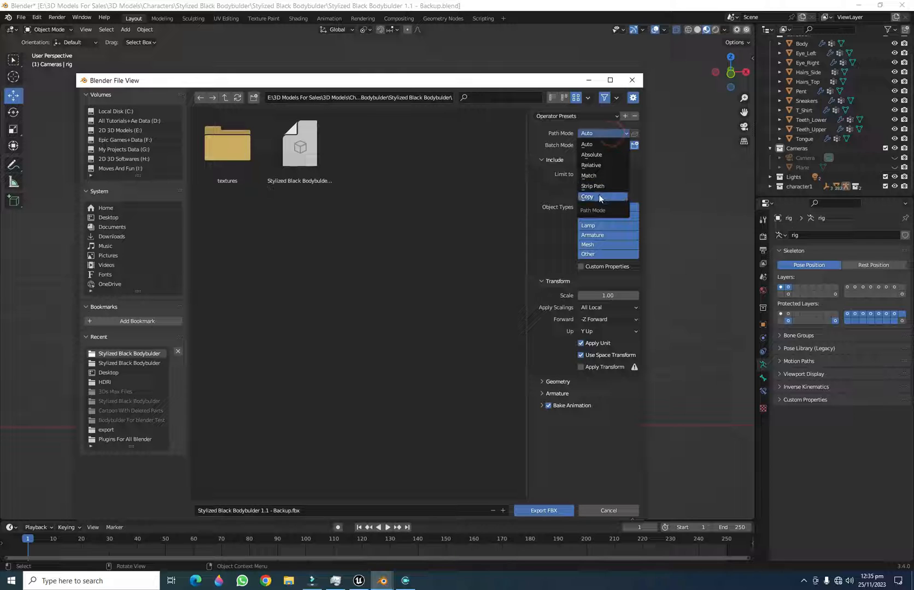
click(600, 197)
click(634, 133)
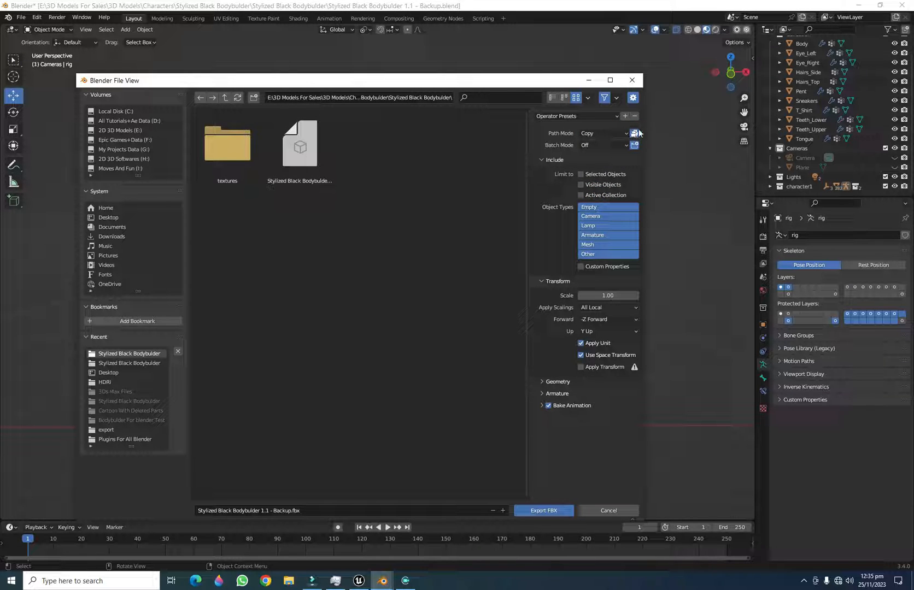
drag(422, 85, 377, 60)
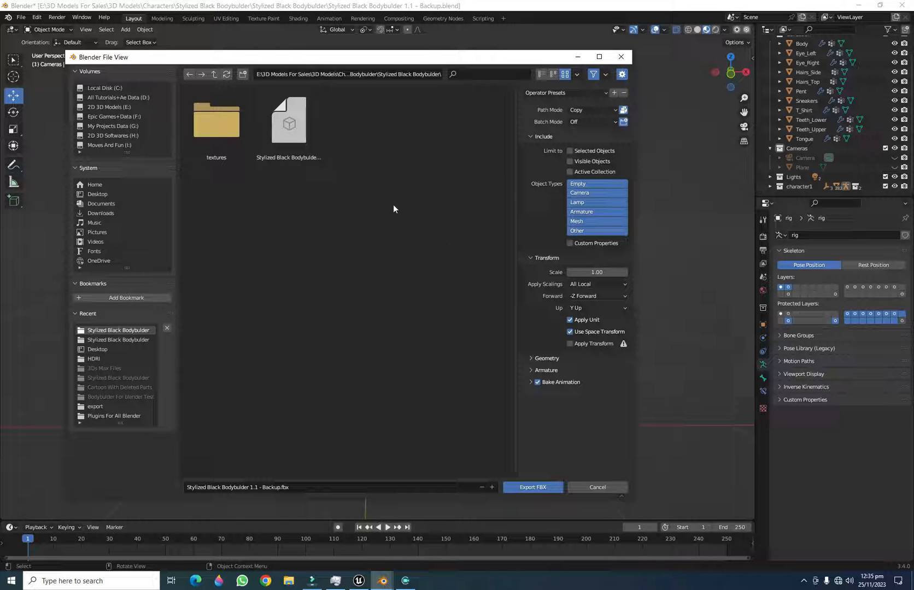
click(357, 587)
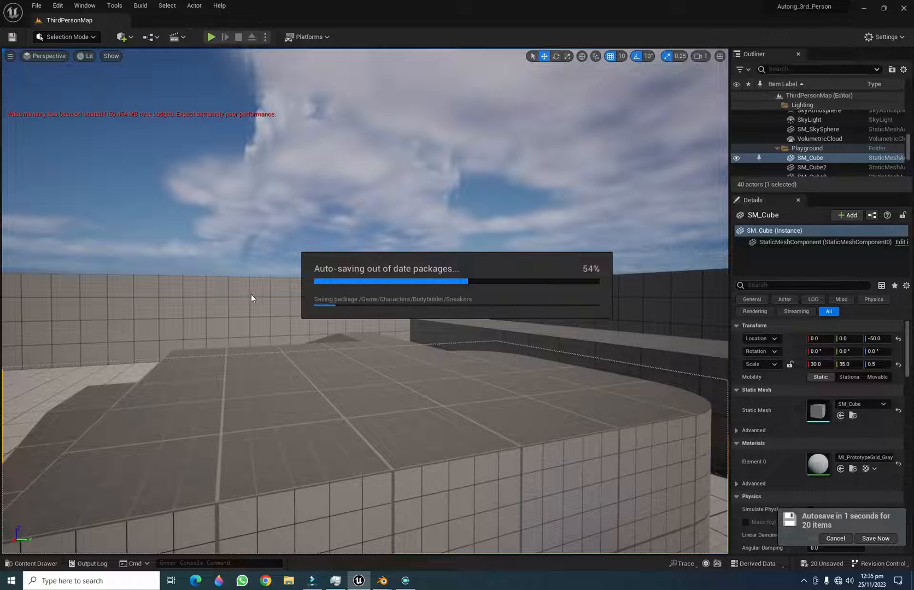